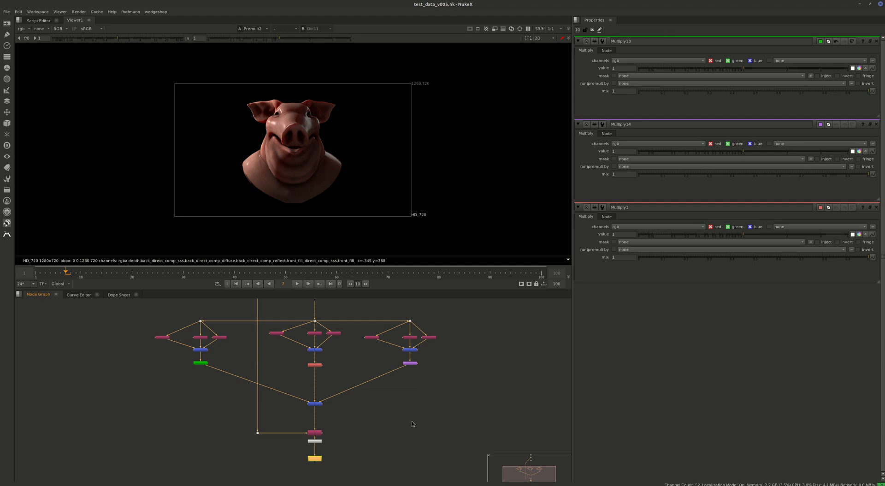
# Show the source Read node's render in the viewer.
pyautogui.moveTo(397, 393); pyautogui.dragTo(373, 450, button='middle')
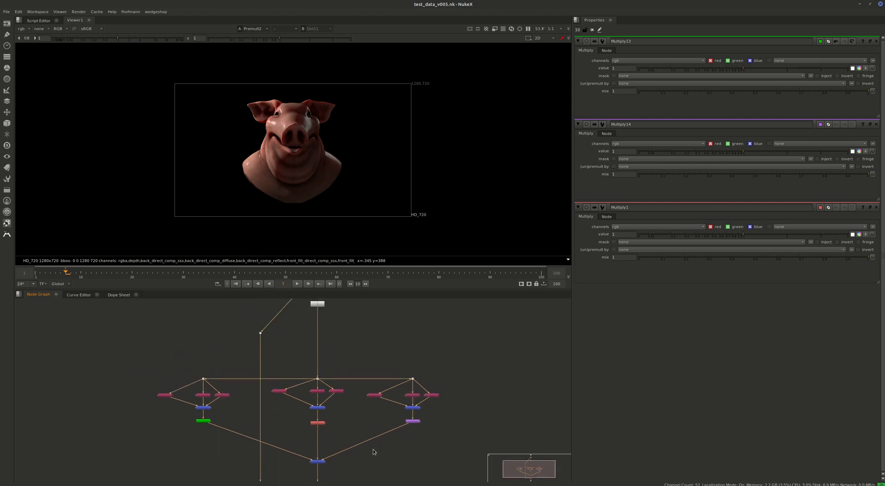
pyautogui.moveTo(356, 311); pyautogui.dragTo(391, 363, button='middle')
pyautogui.click(323, 364)
pyautogui.press('1')
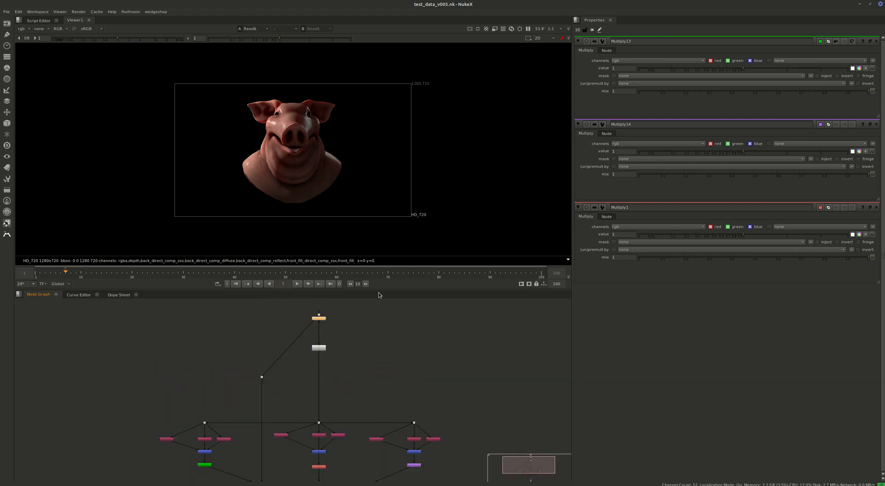
# View the green, red and purple Multiply nodes of the three light branches one after another in the viewer.
pyautogui.moveTo(232, 411); pyautogui.dragTo(279, 330, button='middle')
pyautogui.scroll(1, 277, 329)
pyautogui.click(240, 316)
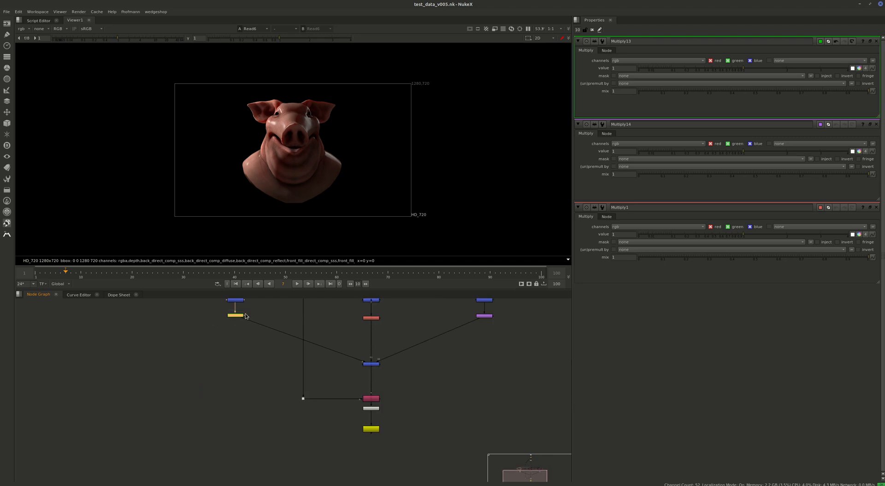
pyautogui.press('1')
pyautogui.click(375, 318)
pyautogui.press('1')
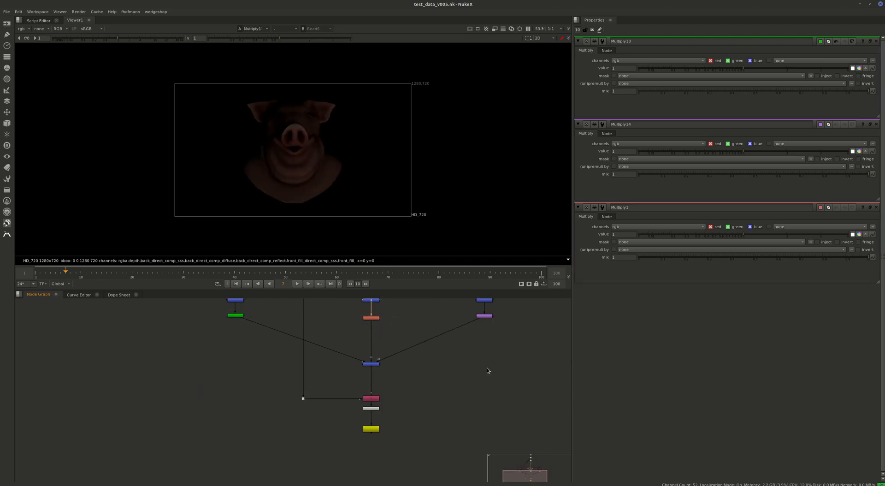
pyautogui.moveTo(488, 367); pyautogui.dragTo(477, 305)
pyautogui.press('1')
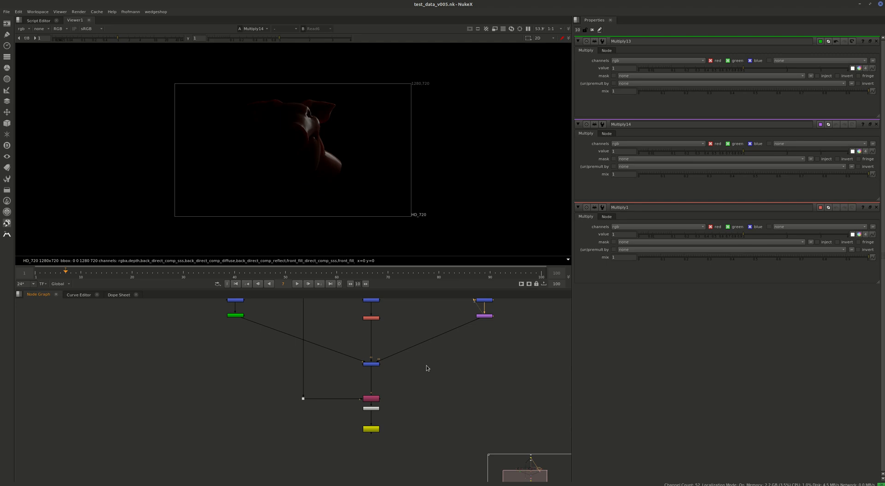
# Open the nuke_wedgeshop dialog and add the value knob of Multiply13 to its wedge list.
pyautogui.press('f')
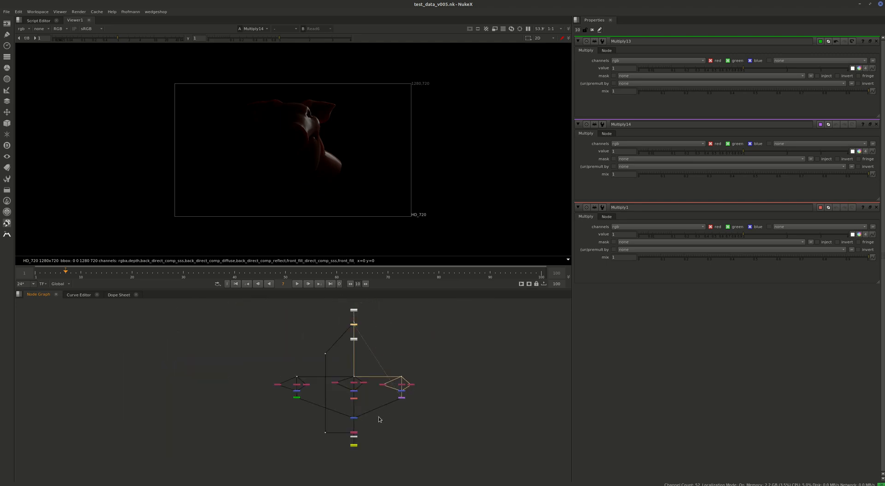
pyautogui.scroll(3, 378, 417)
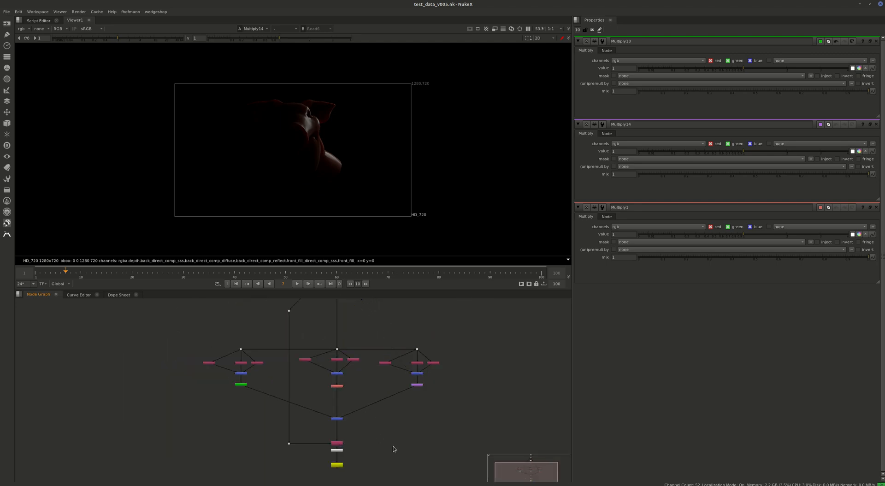
pyautogui.hotkey('alt', 'w')
pyautogui.moveTo(423, 144); pyautogui.dragTo(339, 125)
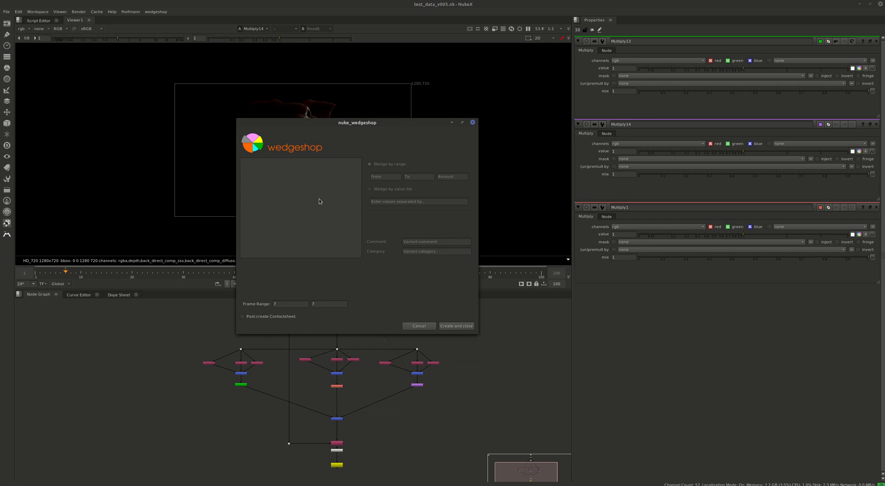
pyautogui.click(625, 68)
pyautogui.click(375, 426)
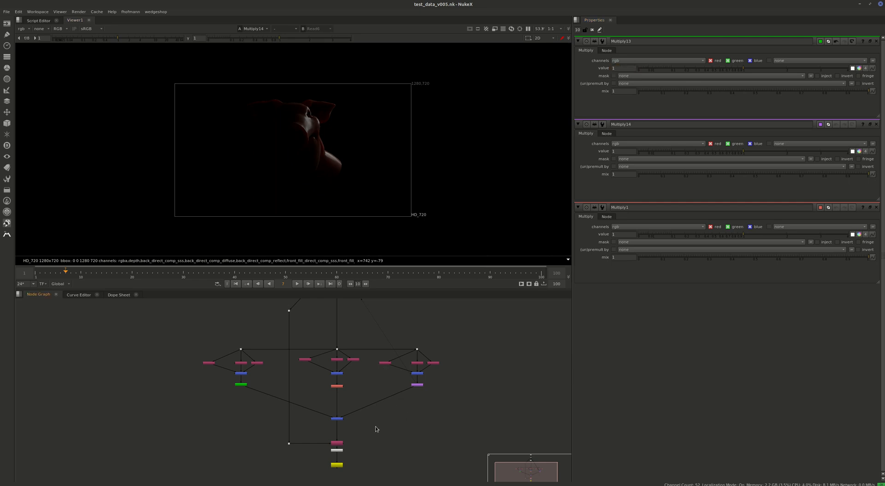
pyautogui.moveTo(401, 418); pyautogui.dragTo(386, 416, button='middle')
pyautogui.hotkey('alt', 'Tab')
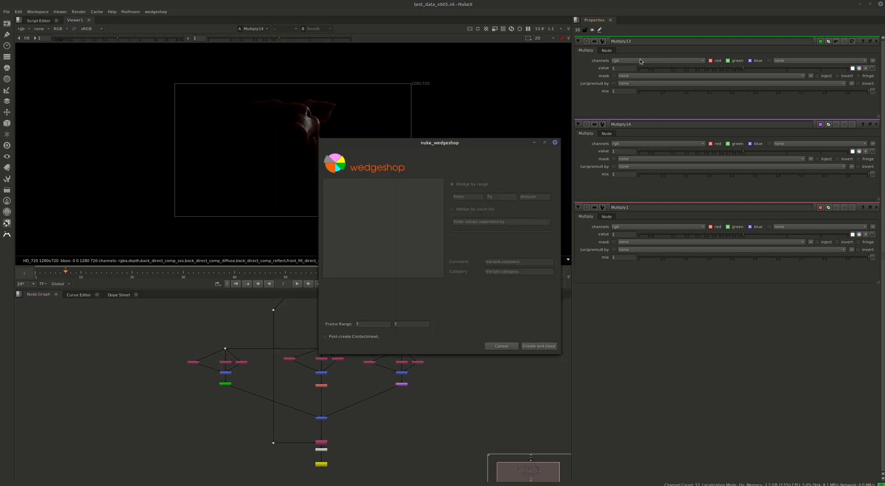
pyautogui.keyDown('ctrl'); pyautogui.moveTo(624, 100); pyautogui.dragTo(375, 211); pyautogui.keyUp('ctrl')
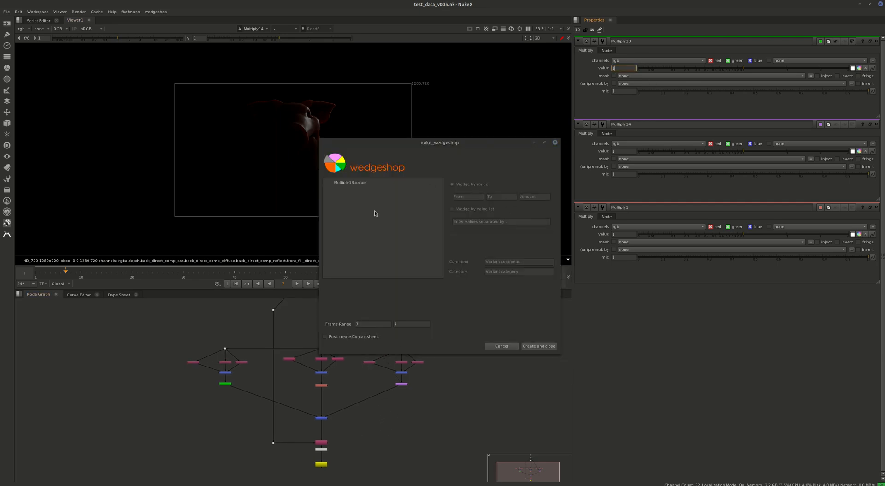
pyautogui.click(358, 184)
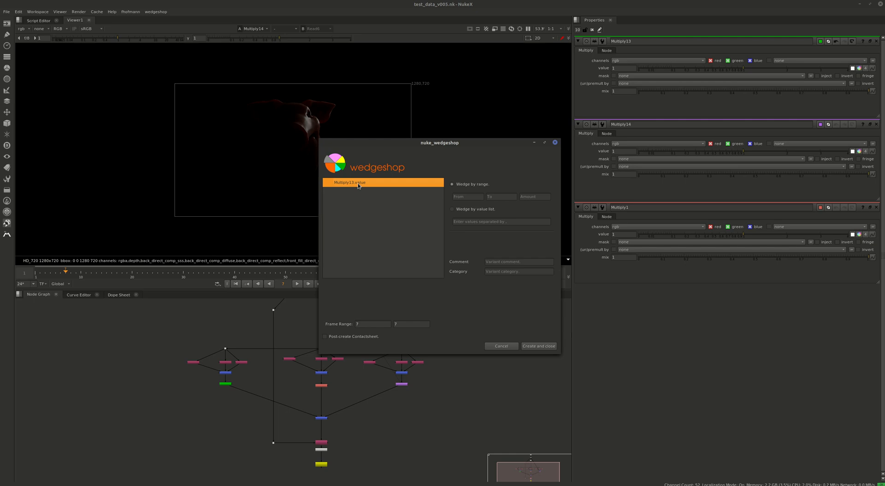
# Wedge Multiply13's value by range from 0 to 10 with an amount of 5.
pyautogui.click(467, 196)
pyautogui.write('0')
pyautogui.press('Tab')
pyautogui.write('10')
pyautogui.press('Tab')
pyautogui.write('7')
pyautogui.doubleClick(541, 197)
pyautogui.write('5')
# Switch Multiply13's value to wedging by value list with the values 1,10,25.
pyautogui.click(461, 210)
pyautogui.click(468, 221)
pyautogui.write('1,10,')
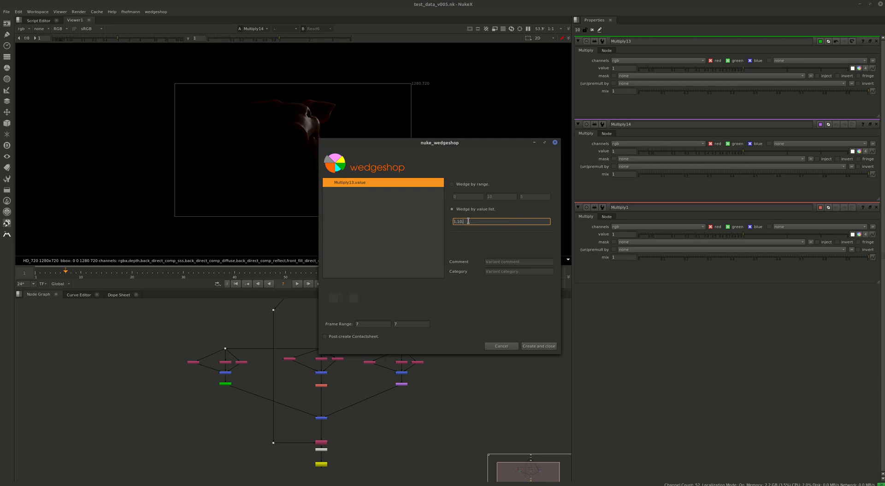
pyautogui.write('25,100')
pyautogui.moveTo(476, 222); pyautogui.dragTo(469, 222)
pyautogui.press('BackSpace')
pyautogui.moveTo(485, 223); pyautogui.dragTo(401, 223)
# Add the value knob of Multiply14 to the wedge list as a second entry.
pyautogui.click(617, 151)
pyautogui.moveTo(373, 227); pyautogui.dragTo(373, 226)
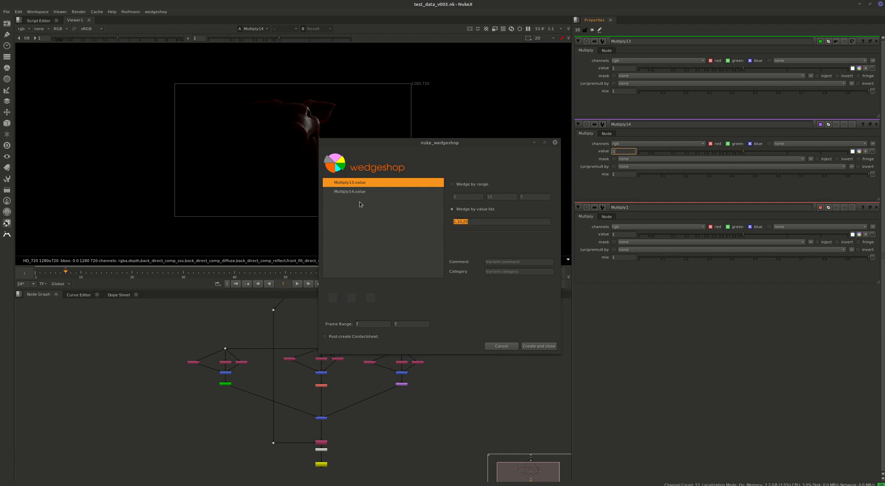
pyautogui.click(355, 191)
pyautogui.click(356, 183)
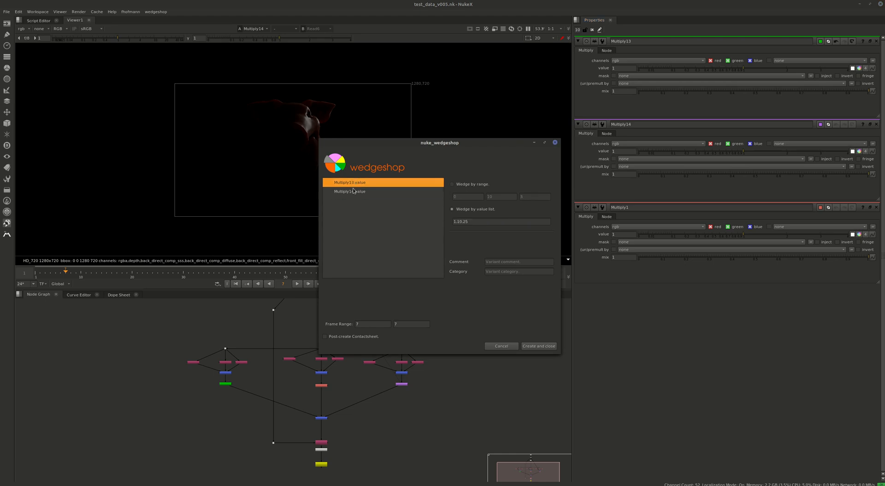
pyautogui.click(353, 191)
# Set Multiply13's value to wedge by range, with an upper limit of 1 and an amount of 2.
pyautogui.click(355, 182)
pyautogui.click(462, 186)
pyautogui.click(464, 195)
pyautogui.press('Tab')
pyautogui.write('1')
pyautogui.press('Tab')
# Wedge Multiply14's value by range from 0 to 1 with an amount of 3, and set Multiply13's amount to 3.
pyautogui.click(365, 191)
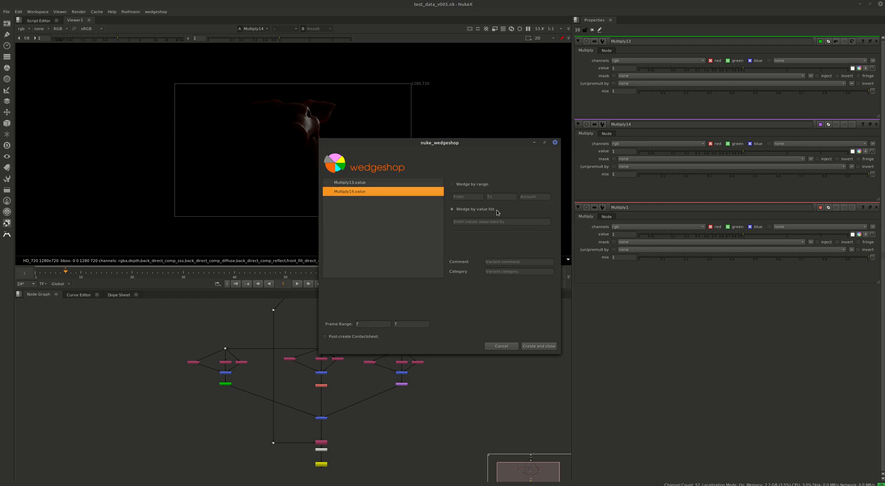
pyautogui.click(456, 185)
pyautogui.click(477, 196)
pyautogui.write('0')
pyautogui.press('Tab')
pyautogui.write('1')
pyautogui.press('Tab')
pyautogui.write('2')
pyautogui.click(366, 183)
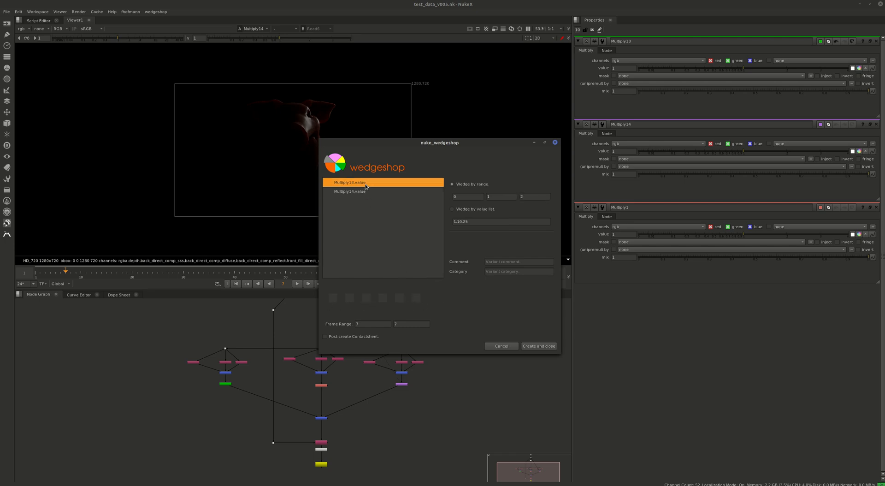
pyautogui.doubleClick(529, 196)
# Bring up the properties of the Multiply1 node and add its value knob to the wedge list.
pyautogui.moveTo(225, 395); pyautogui.dragTo(310, 422, button='middle')
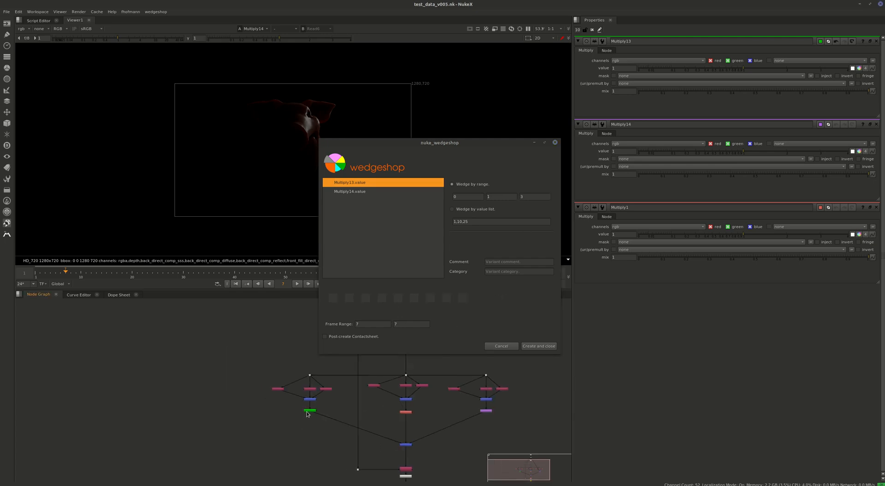
pyautogui.scroll(1, 308, 414)
pyautogui.scroll(3, 338, 409)
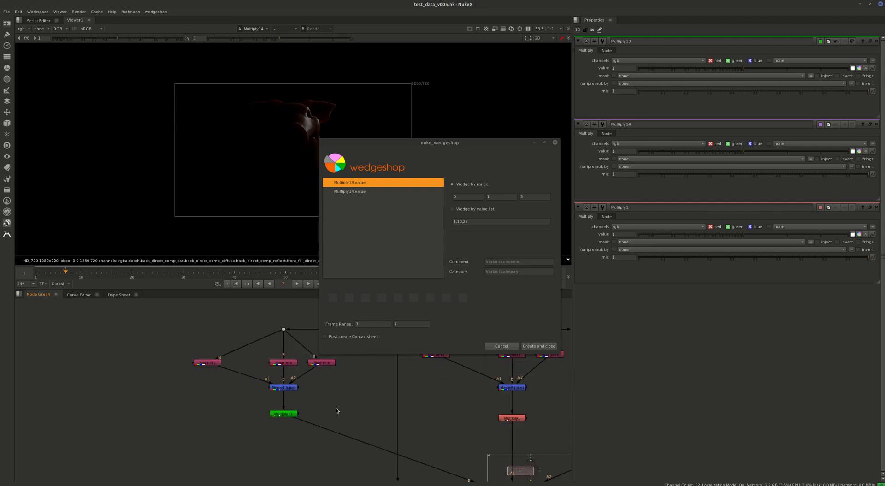
pyautogui.moveTo(430, 421); pyautogui.dragTo(264, 411, button='middle')
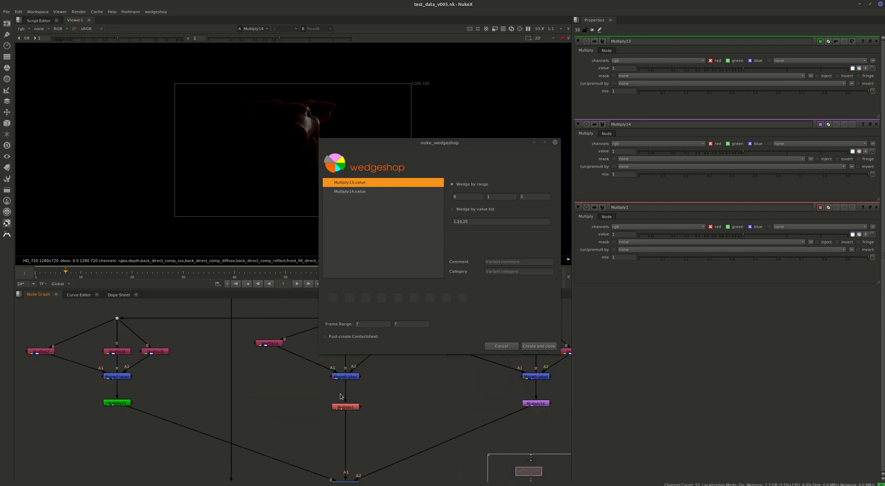
pyautogui.doubleClick(346, 407)
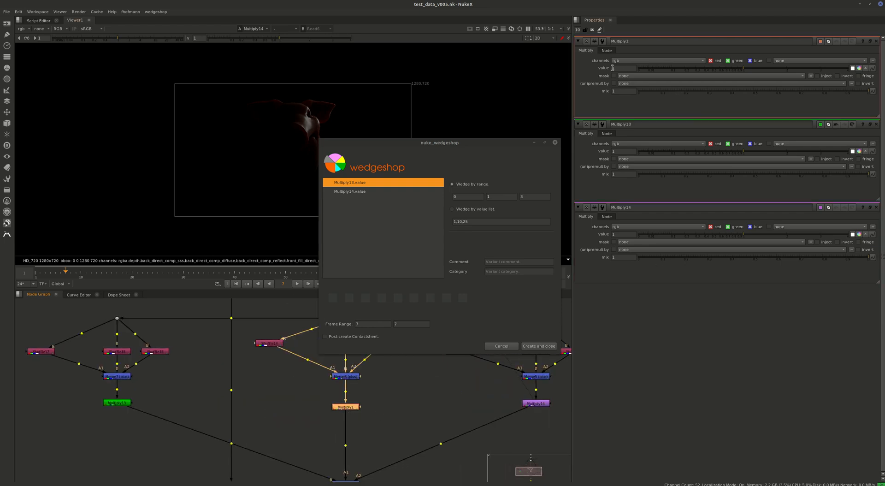
pyautogui.moveTo(612, 68)
pyautogui.mouseDown()
pyautogui.moveTo(352, 233)
pyautogui.moveTo(346, 206)
pyautogui.mouseUp()
pyautogui.click(349, 201)
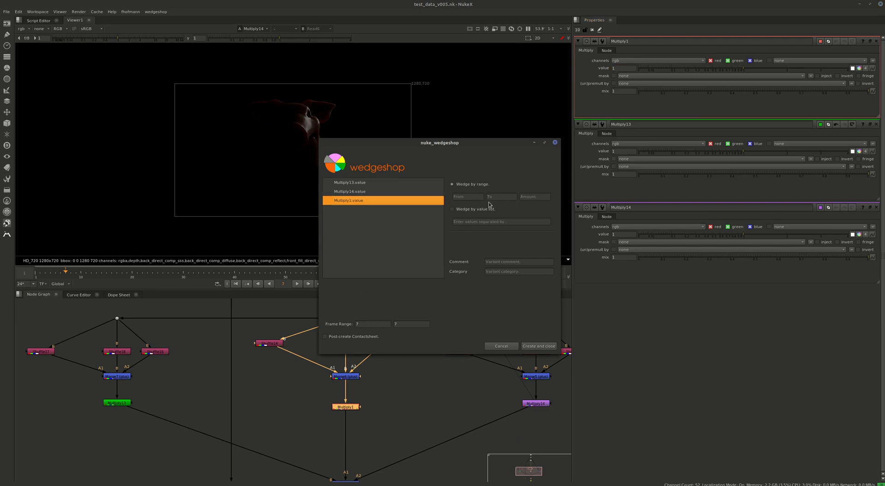
# Wedge Multiply1's value by range from 0 to 1 with an amount of 3, and review the other two entries' settings.
pyautogui.click(467, 197)
pyautogui.write('0')
pyautogui.press('Tab')
pyautogui.write('1')
pyautogui.press('Tab')
pyautogui.write('3')
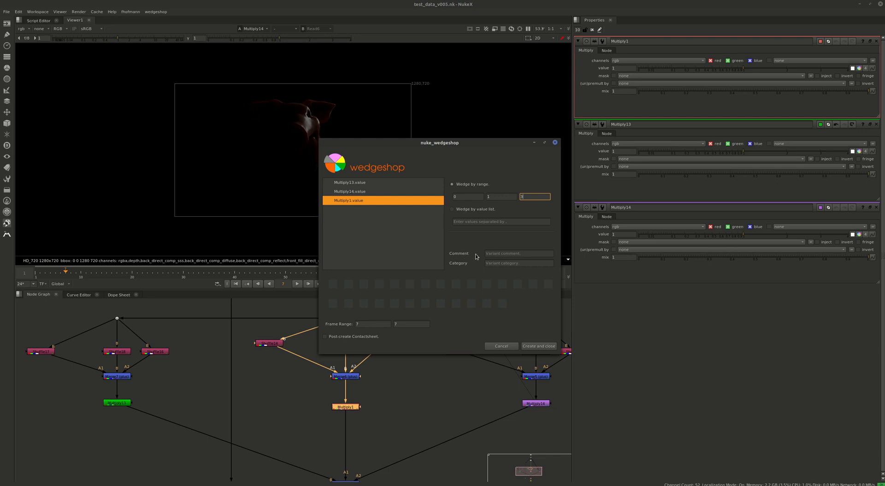
pyautogui.click(372, 190)
pyautogui.click(350, 183)
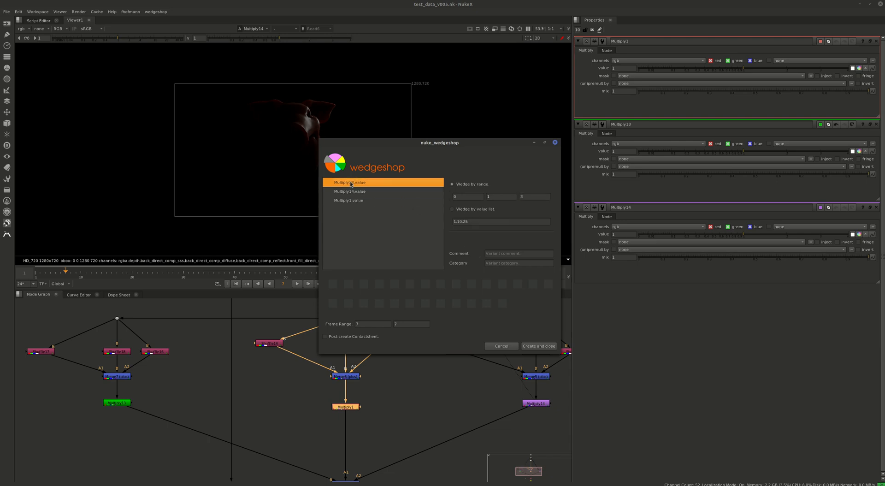
pyautogui.click(350, 190)
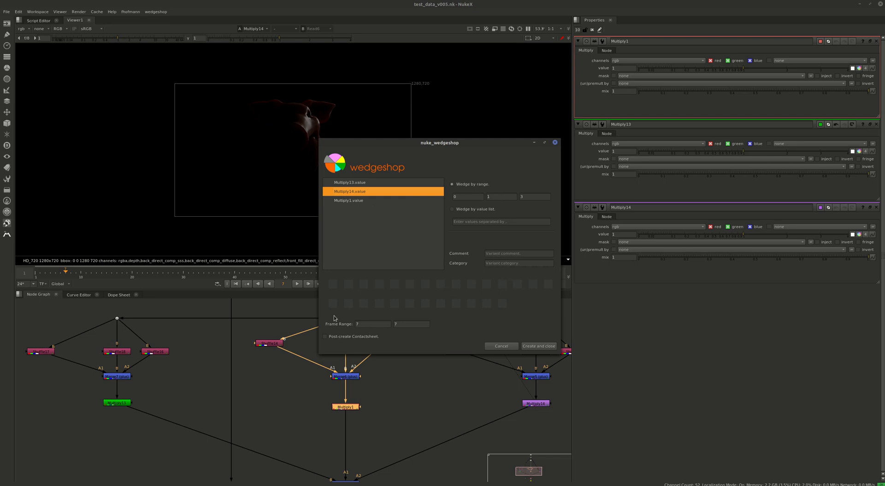
# Enable the Post-create Contactsheet option and create the wedges with the Write1 node selected.
pyautogui.scroll(-3, 212, 369)
pyautogui.scroll(-5, 153, 404)
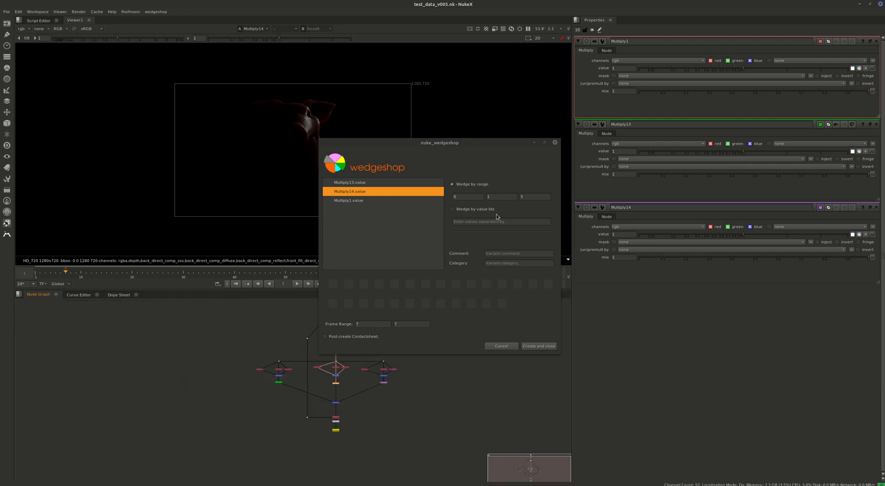
pyautogui.moveTo(341, 402); pyautogui.dragTo(235, 390, button='middle')
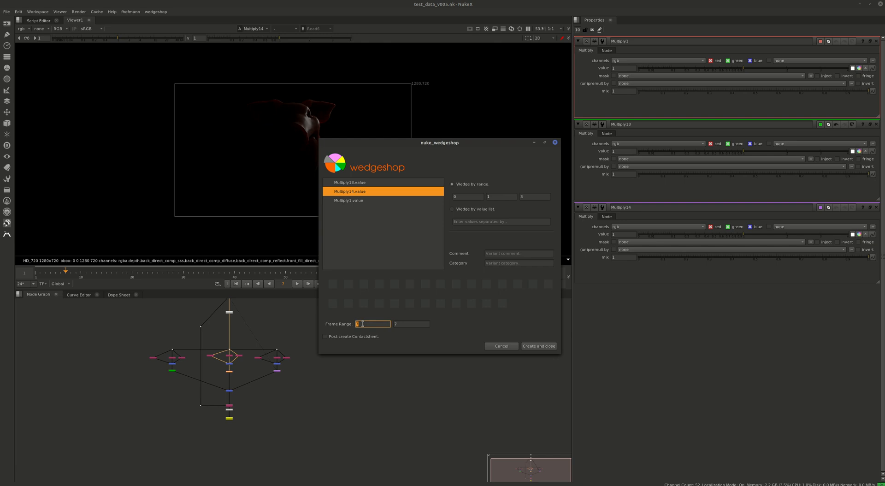
pyautogui.click(325, 337)
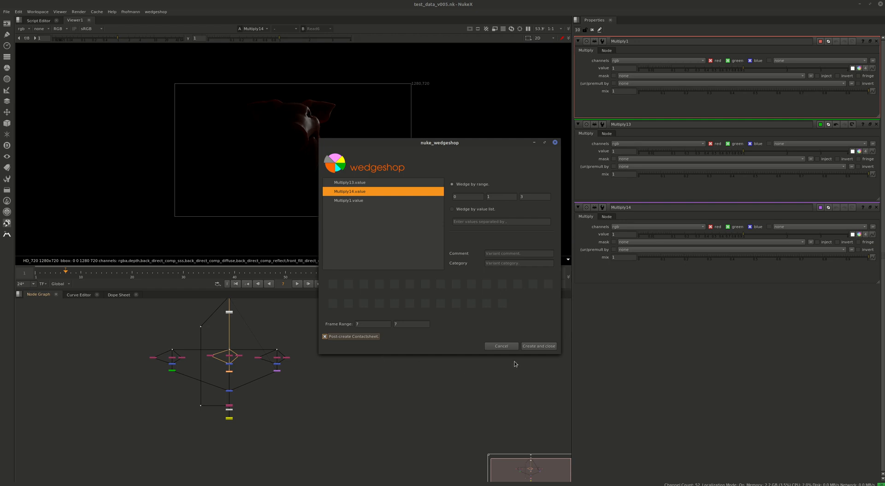
pyautogui.click(537, 347)
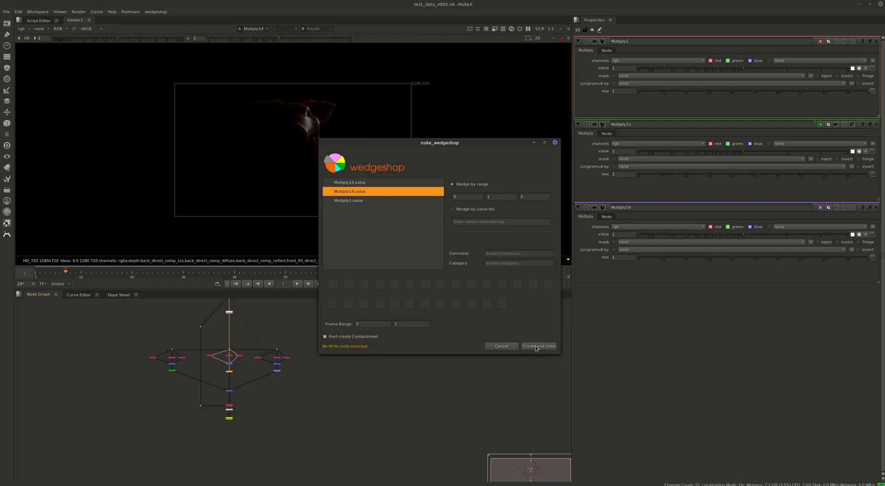
pyautogui.scroll(6, 225, 420)
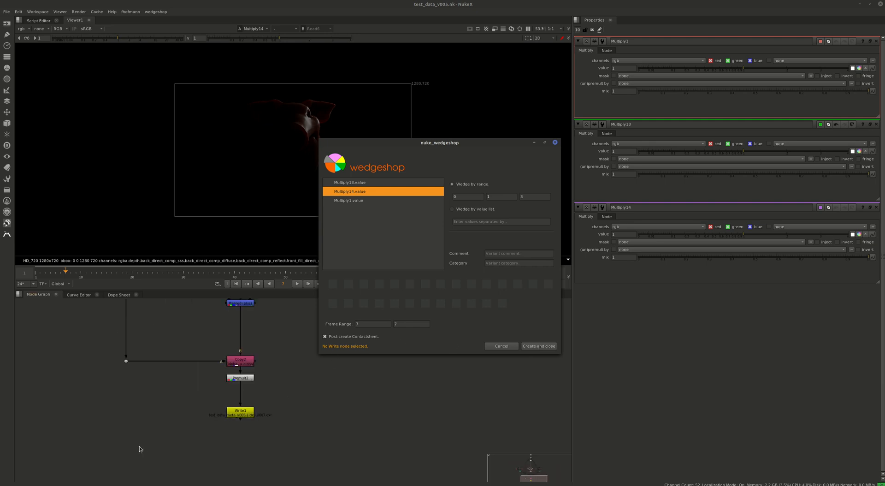
pyautogui.click(236, 412)
pyautogui.click(545, 348)
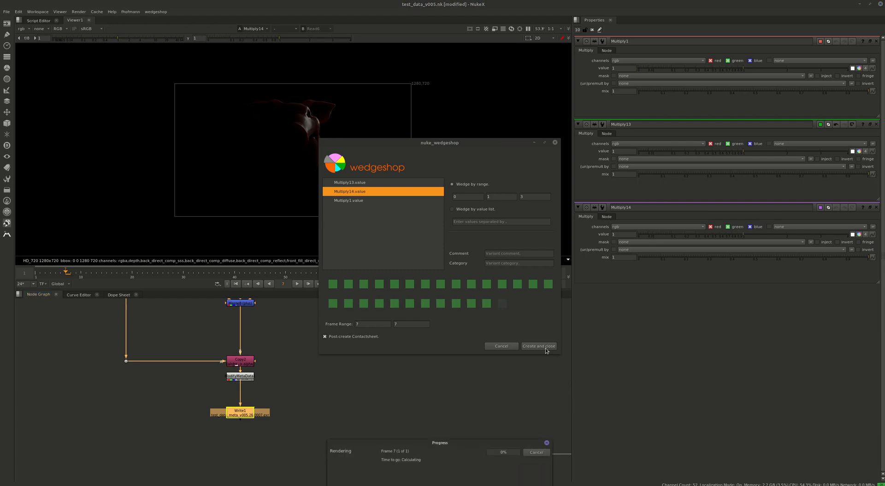
# View the generated contact sheet of all wedges in the viewer, followed by the Write1 node's output.
pyautogui.scroll(-6, 322, 365)
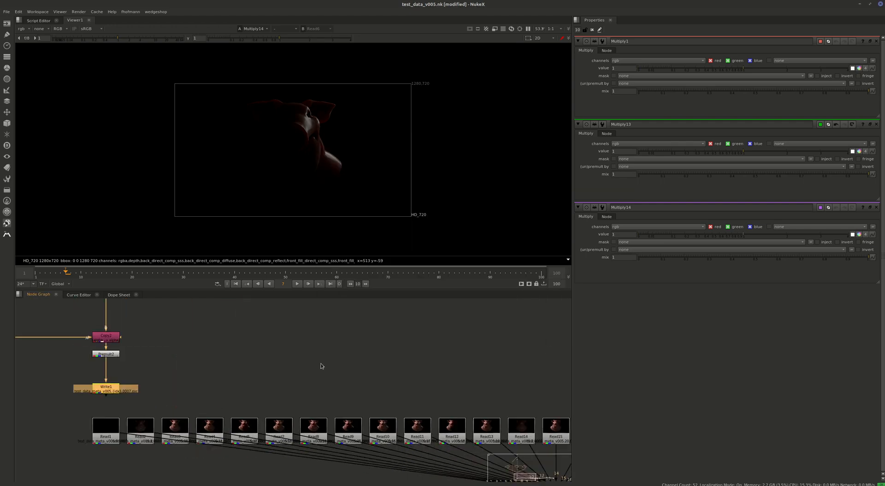
pyautogui.scroll(2, 355, 386)
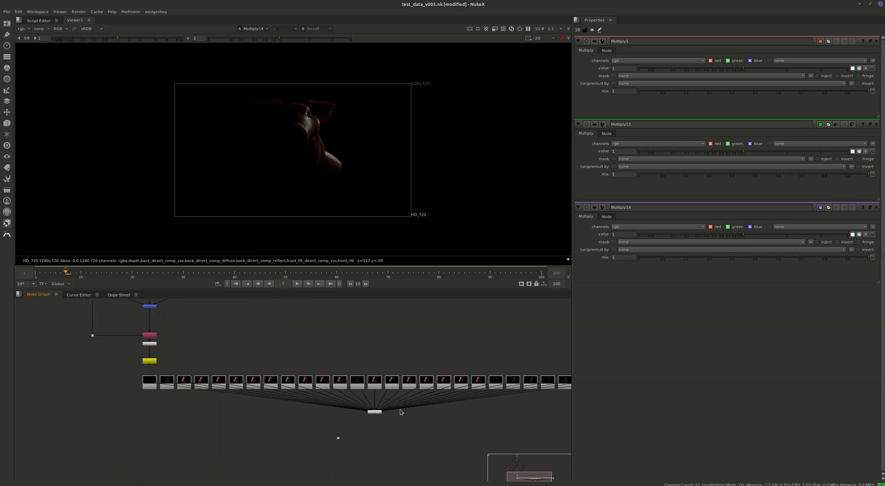
pyautogui.click(374, 412)
pyautogui.press('1')
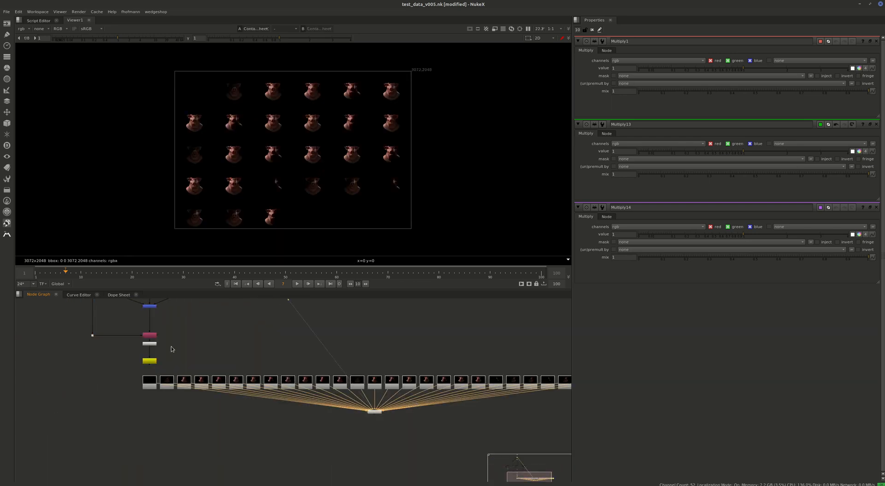
pyautogui.click(152, 361)
pyautogui.press('1')
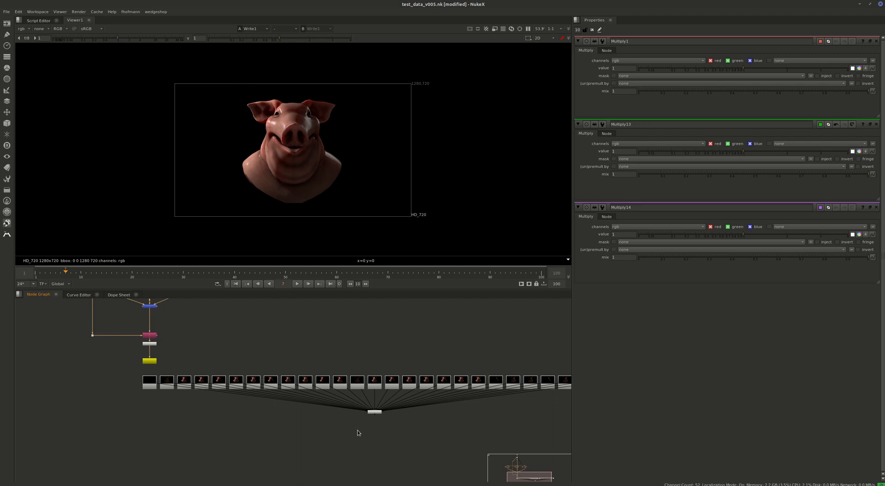
# View the ContactSheet1 node's output in the viewer and examine the rendered wedge variations in its upper rows.
pyautogui.click(375, 411)
pyautogui.press('1')
pyautogui.scroll(4, 262, 145)
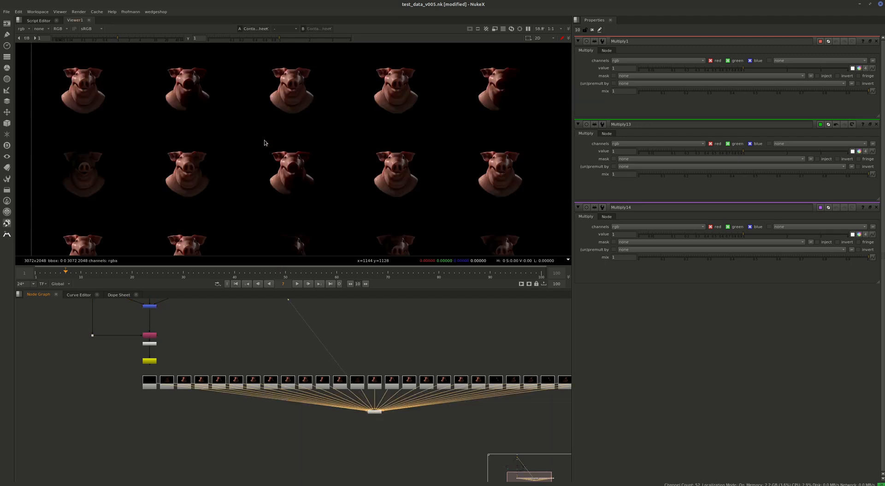
pyautogui.scroll(1, 354, 226)
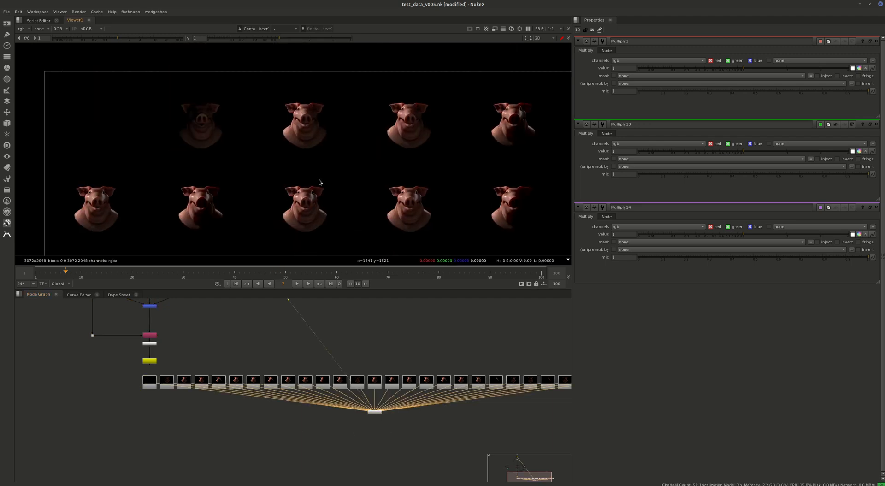
pyautogui.moveTo(321, 184); pyautogui.dragTo(233, 144, button='middle')
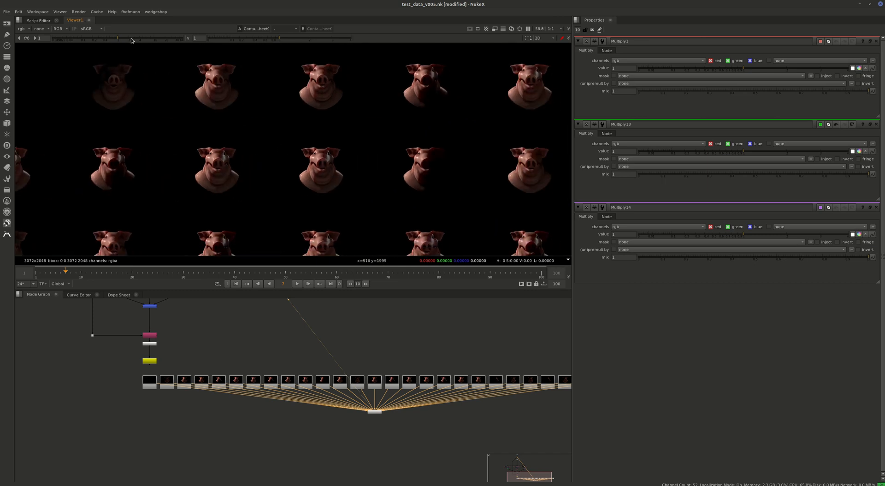
# Raise the viewer gain and examine the remaining wedge variations down to the bottom row of the contact sheet.
pyautogui.moveTo(131, 37); pyautogui.dragTo(135, 37)
pyautogui.moveTo(366, 140); pyautogui.dragTo(276, 92, button='middle')
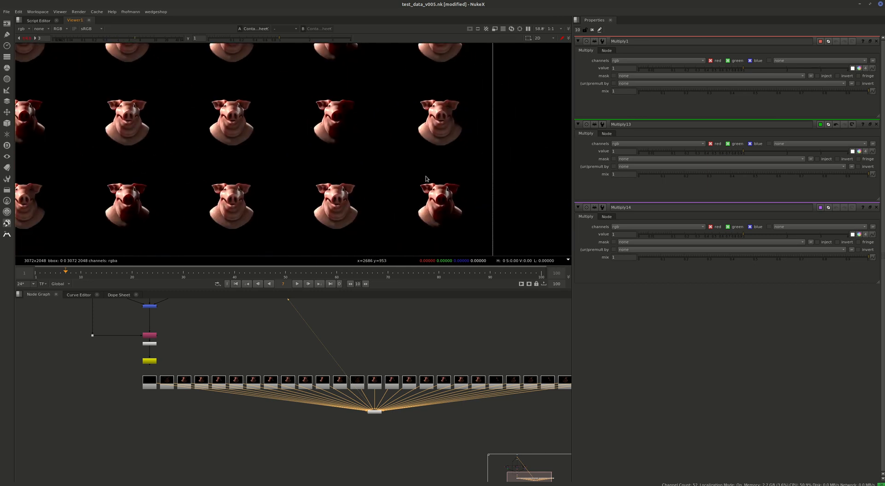
pyautogui.moveTo(427, 178); pyautogui.dragTo(530, 144, button='middle')
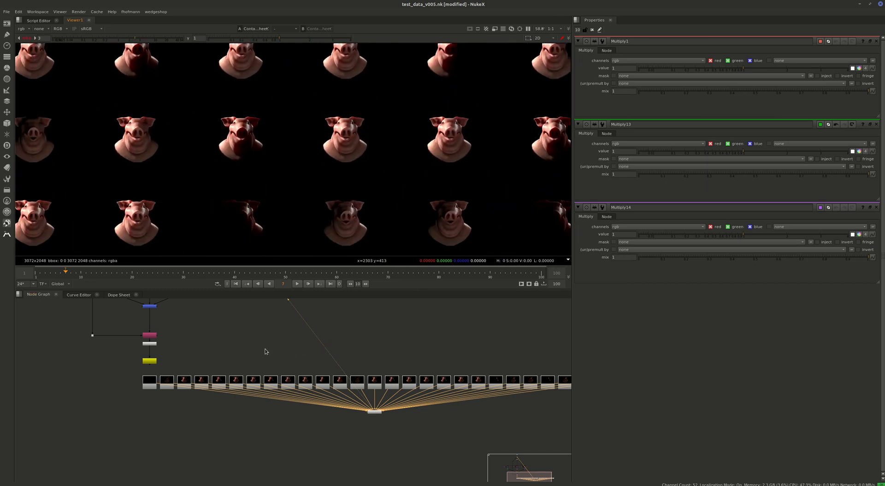
pyautogui.moveTo(132, 190); pyautogui.dragTo(339, 156, button='middle')
pyautogui.scroll(4, 230, 185)
pyautogui.moveTo(414, 249); pyautogui.dragTo(289, 204, button='middle')
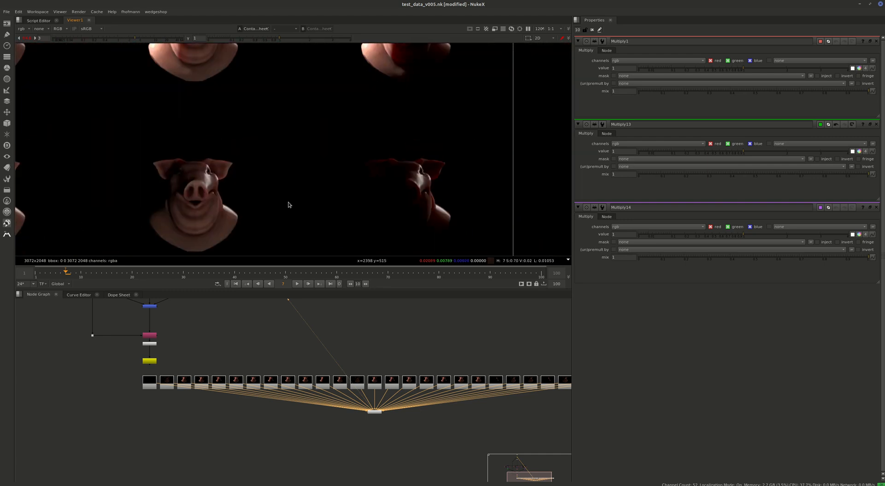
# View the individual renders of the Read16 and Read15 nodes in the viewer, one after the other.
pyautogui.click(391, 381)
pyautogui.press('1')
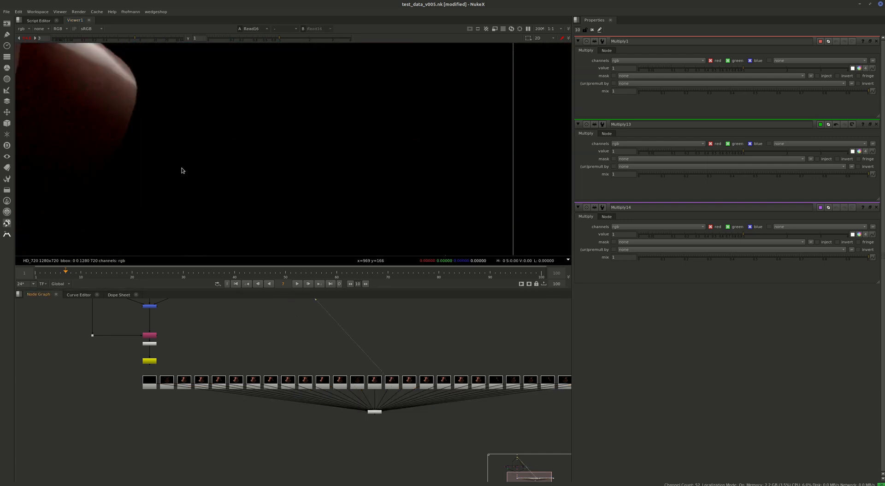
pyautogui.scroll(-5, 378, 207)
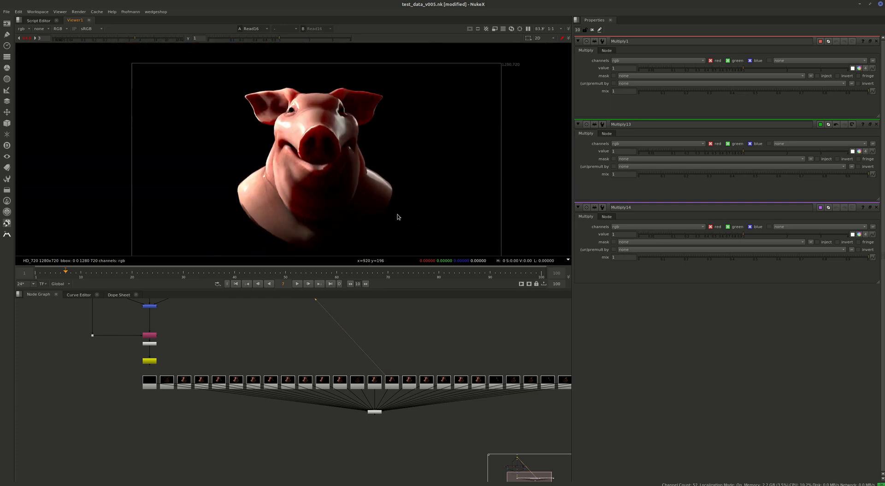
pyautogui.click(376, 386)
pyautogui.press('1')
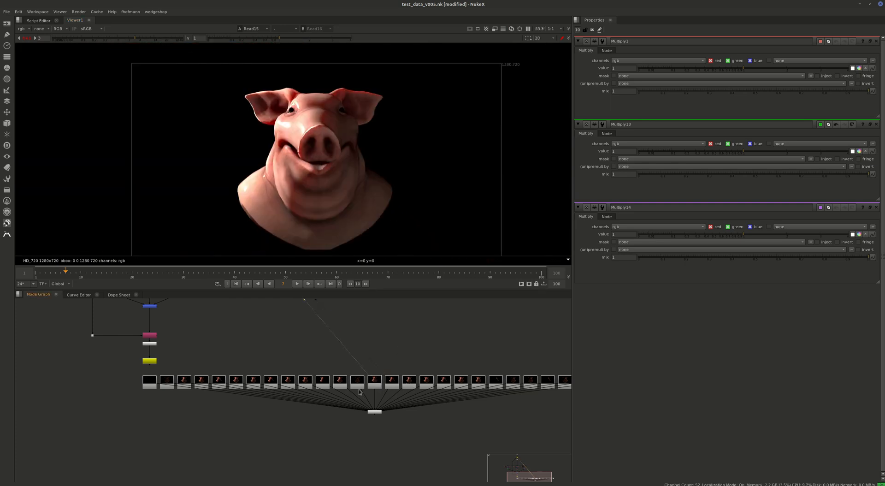
# Return the viewer to ContactSheet1 and examine the variations in its upper rows close up.
pyautogui.click(374, 411)
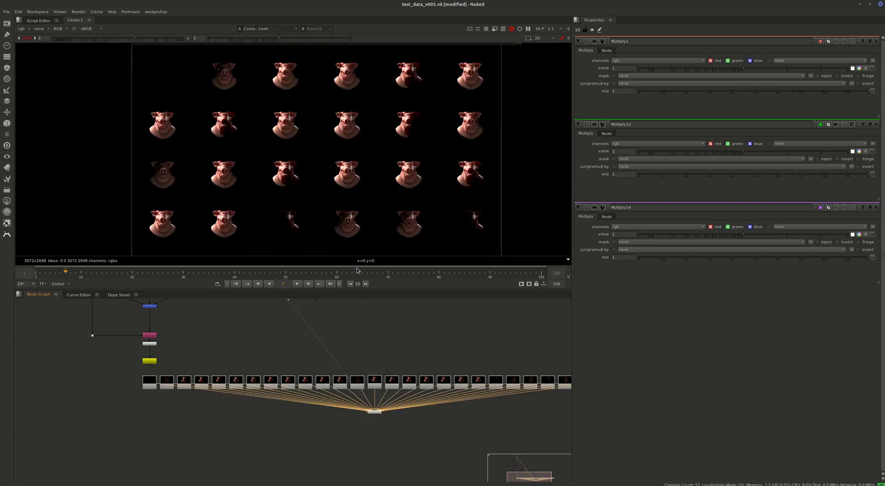
pyautogui.press('1')
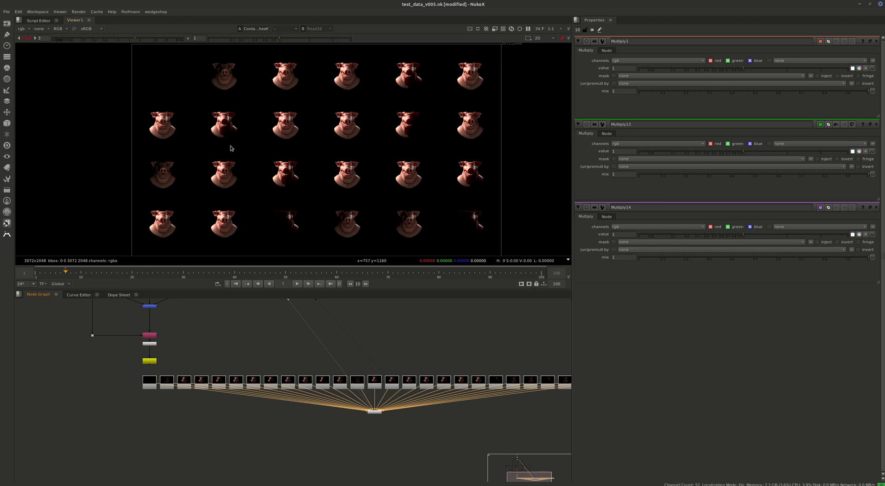
pyautogui.scroll(9, 144, 105)
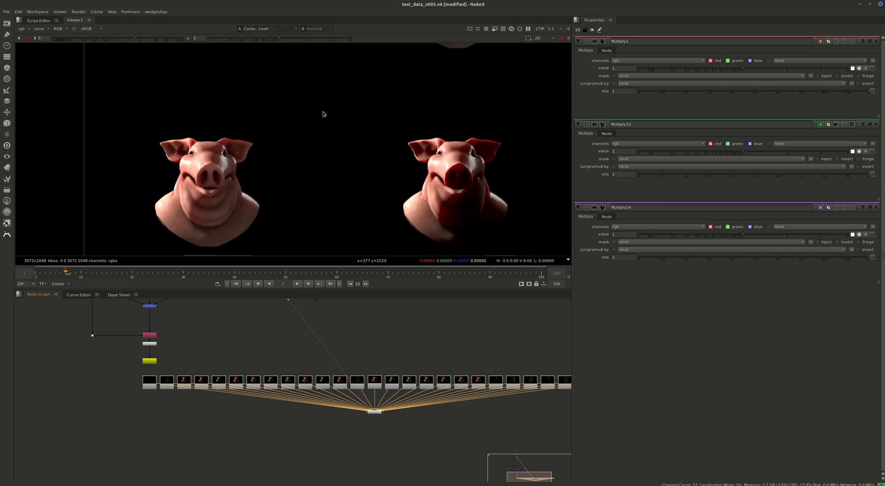
pyautogui.moveTo(323, 134); pyautogui.dragTo(158, 319, button='middle')
pyautogui.scroll(-8, 187, 193)
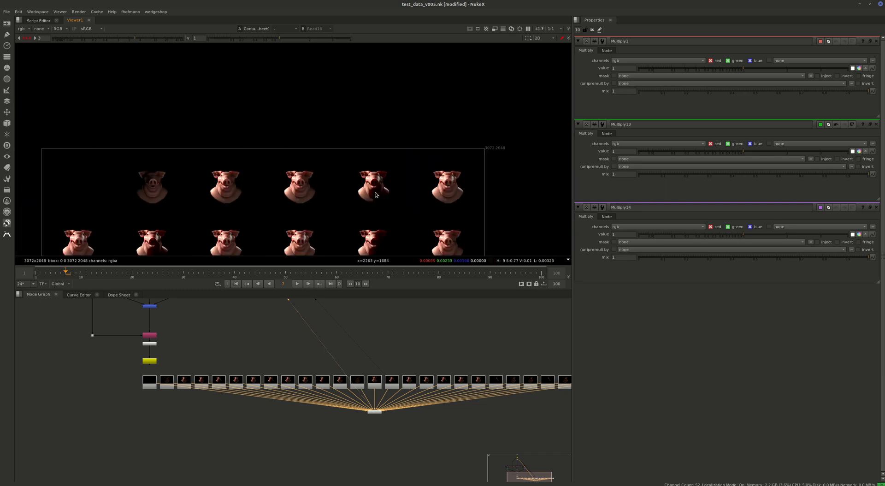
pyautogui.scroll(3, 376, 189)
# View the Read9 render at a size that shows the whole frame in the viewer.
pyautogui.click(273, 381)
pyautogui.press('1')
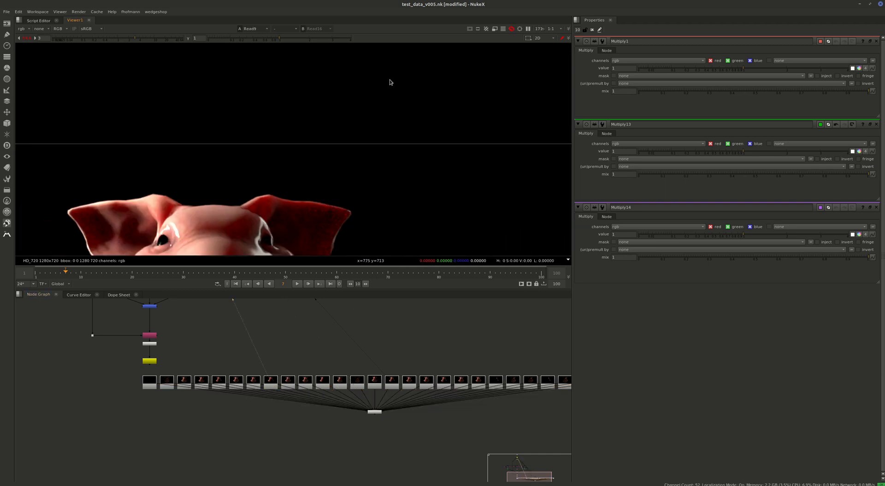
pyautogui.scroll(-4, 344, 199)
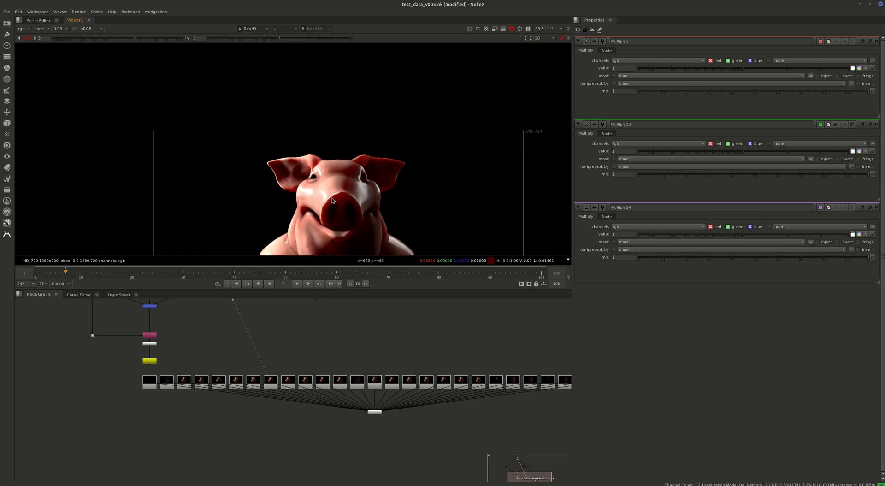
pyautogui.scroll(-1, 314, 210)
pyautogui.moveTo(314, 211); pyautogui.dragTo(307, 159, button='middle')
# Load Write1 into the viewer and compare it with the Read9 render by switching repeatedly between the two viewer inputs.
pyautogui.moveTo(152, 367); pyautogui.dragTo(170, 380, button='middle')
pyautogui.click(167, 375)
pyautogui.press('1')
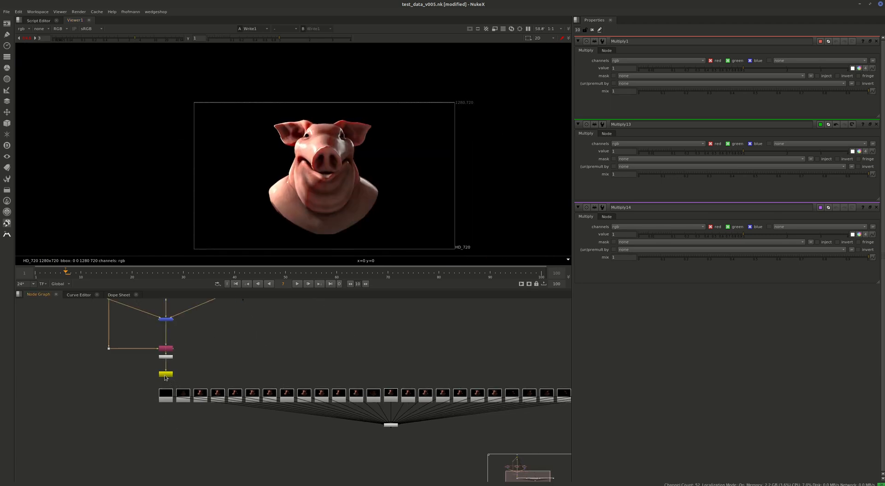
pyautogui.scroll(3, 167, 377)
pyautogui.press('2')
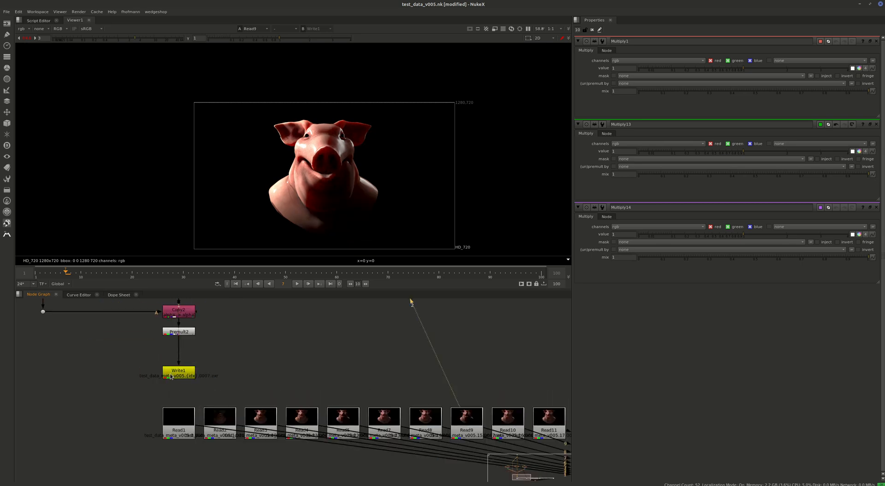
pyautogui.press('1')
pyautogui.press('2')
pyautogui.press('1')
pyautogui.press('2')
pyautogui.press('1')
pyautogui.press('2')
# Restore the wedge stored in Read9 and compare the Write1 output with the Read9 render.
pyautogui.doubleClick(461, 428)
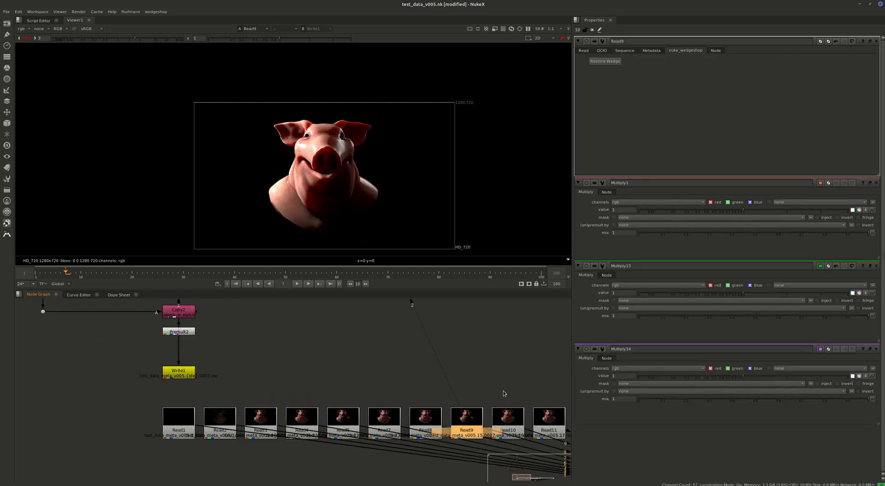
pyautogui.click(614, 65)
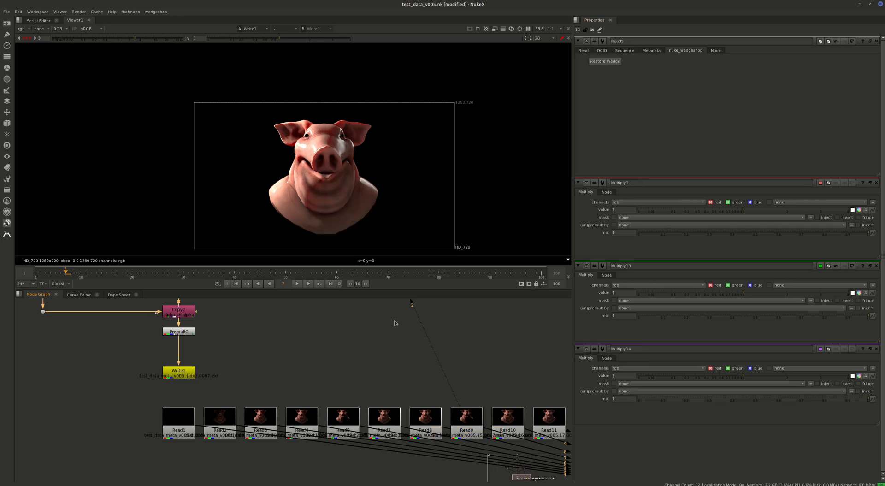
pyautogui.click(602, 63)
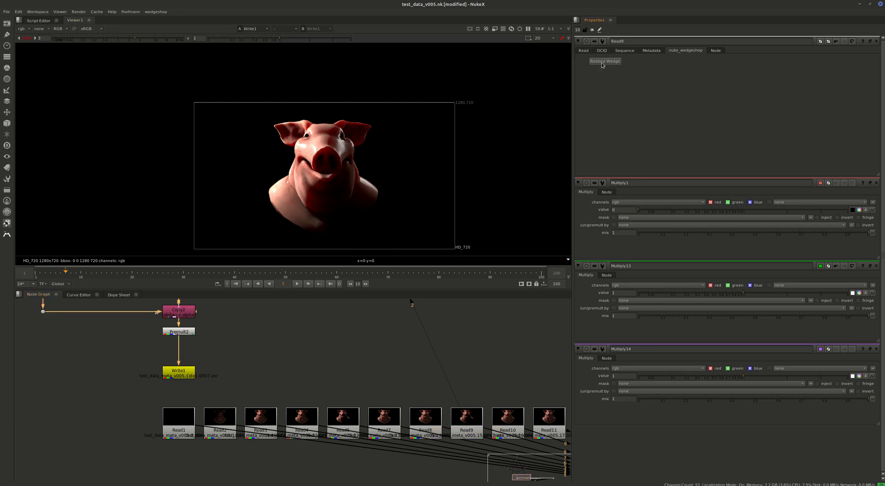
pyautogui.press('2')
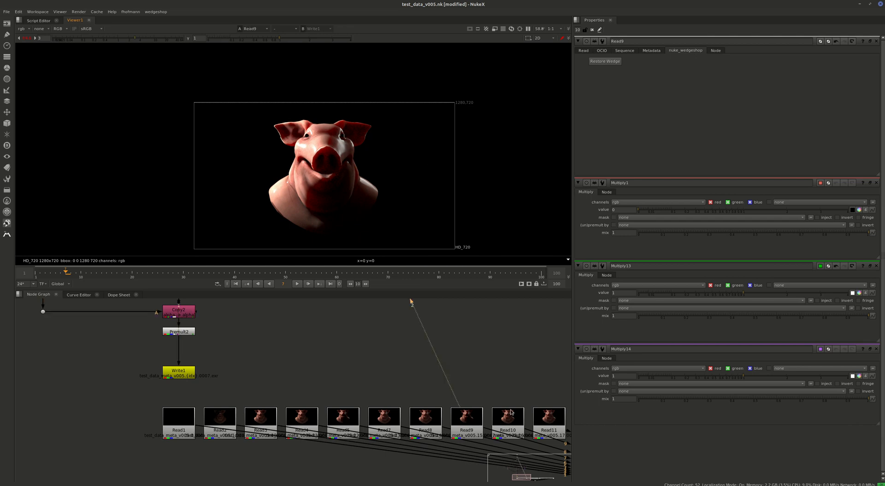
# View the Read15 render and restore its wedge from the node's nuke_wedgeshop properties.
pyautogui.moveTo(427, 339); pyautogui.dragTo(72, 305, button='middle')
pyautogui.click(360, 388)
pyautogui.press('2')
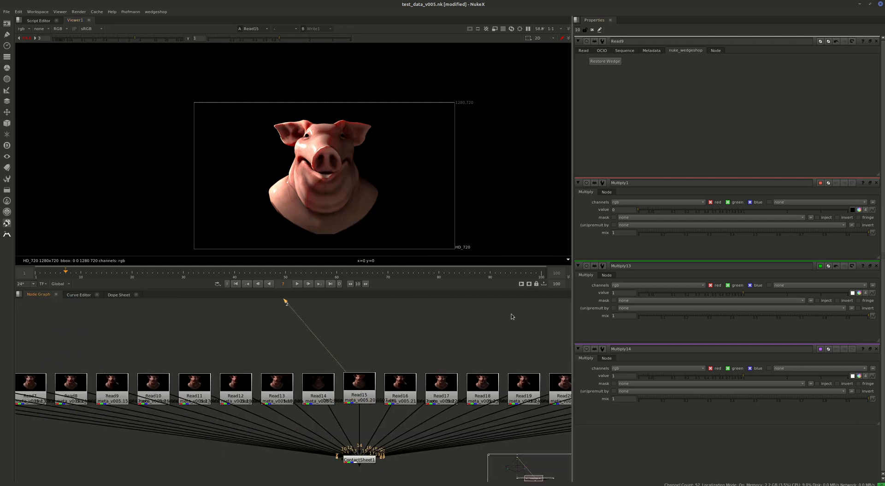
pyautogui.doubleClick(362, 385)
pyautogui.click(685, 50)
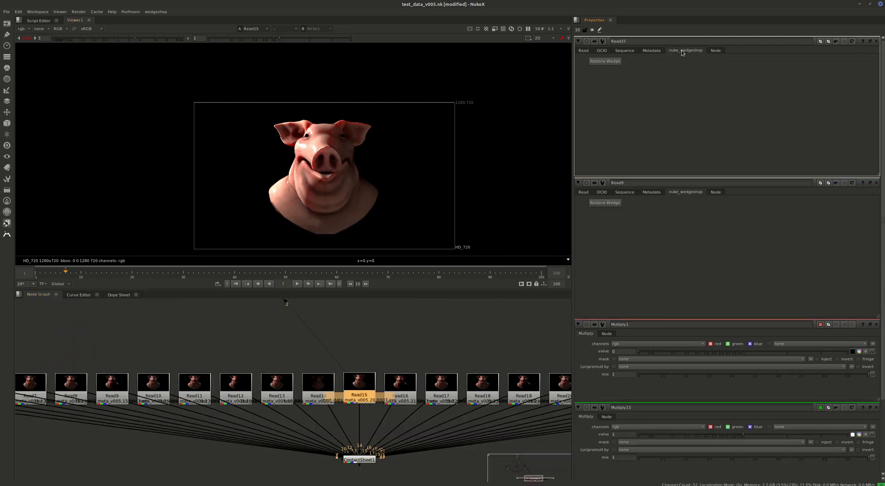
pyautogui.click(604, 61)
pyautogui.click(398, 352)
# View the Read17 render and restore its wedge from the node's nuke_wedgeshop properties.
pyautogui.click(454, 385)
pyautogui.press('1')
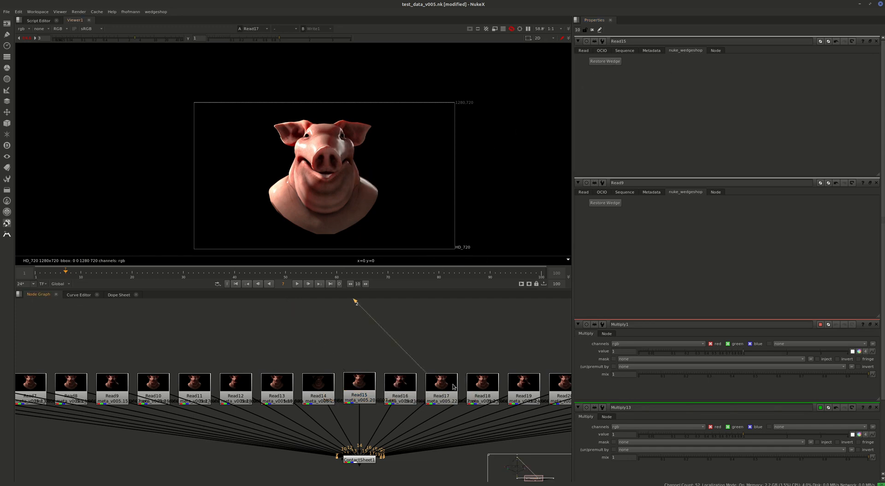
pyautogui.scroll(-4, 450, 382)
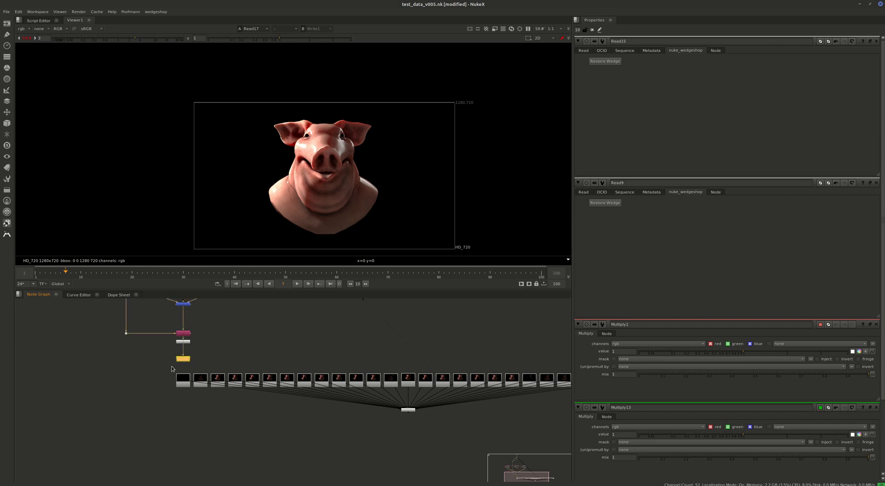
pyautogui.doubleClick(445, 385)
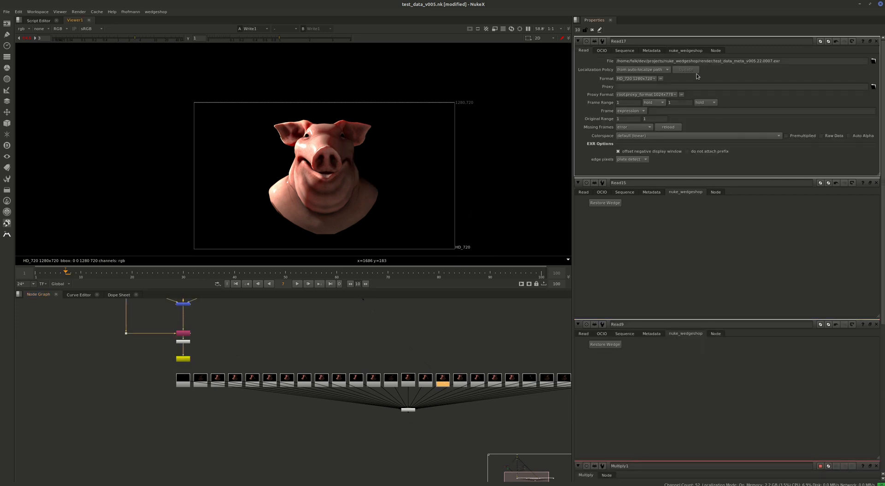
pyautogui.click(687, 51)
pyautogui.click(614, 62)
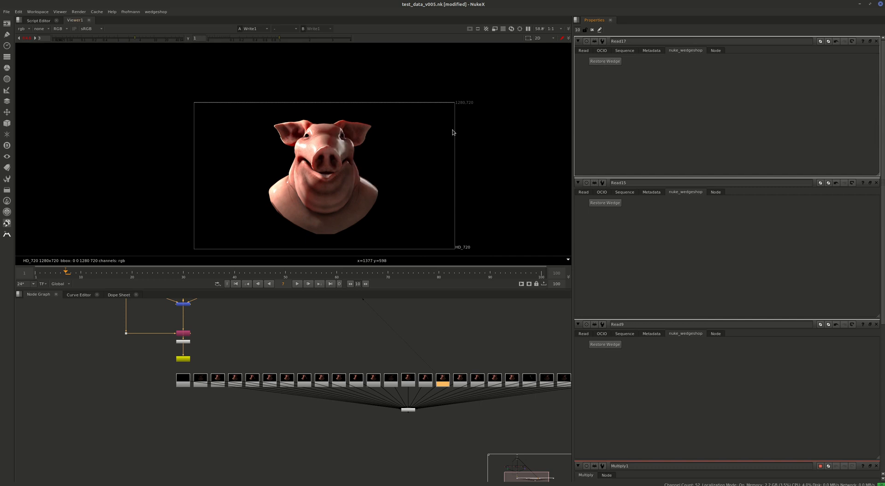
# Show Read17 in the viewer and examine the node tree from the three Multiply nodes down to the wedge Read nodes.
pyautogui.moveTo(439, 363); pyautogui.dragTo(381, 358, button='middle')
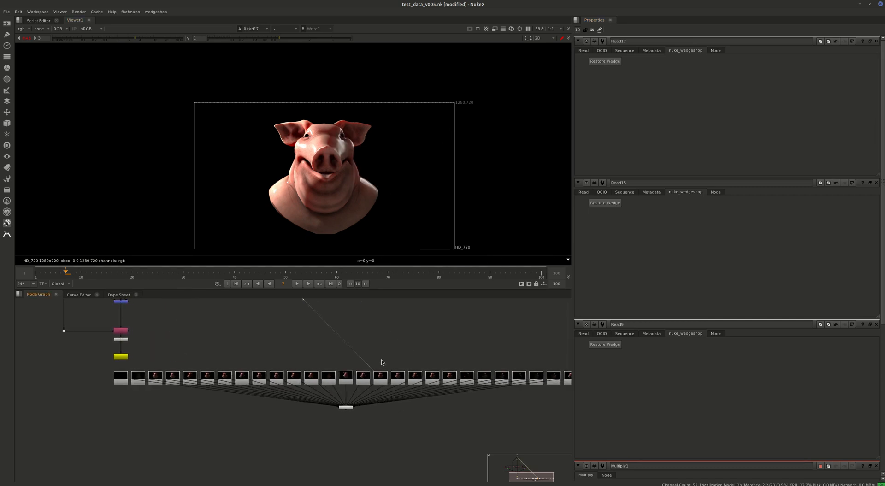
pyautogui.scroll(-4, 384, 356)
pyautogui.moveTo(278, 331); pyautogui.dragTo(314, 382, button='middle')
pyautogui.scroll(4, 265, 362)
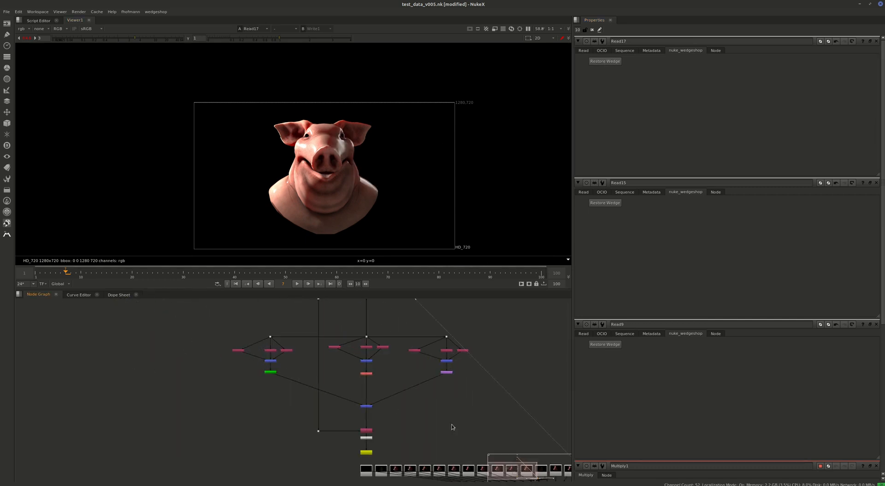
pyautogui.moveTo(485, 433); pyautogui.dragTo(257, 382, button='middle')
pyautogui.moveTo(67, 325); pyautogui.dragTo(102, 353, button='middle')
pyautogui.moveTo(40, 335); pyautogui.dragTo(289, 363)
pyautogui.moveTo(423, 399); pyautogui.dragTo(288, 373, button='middle')
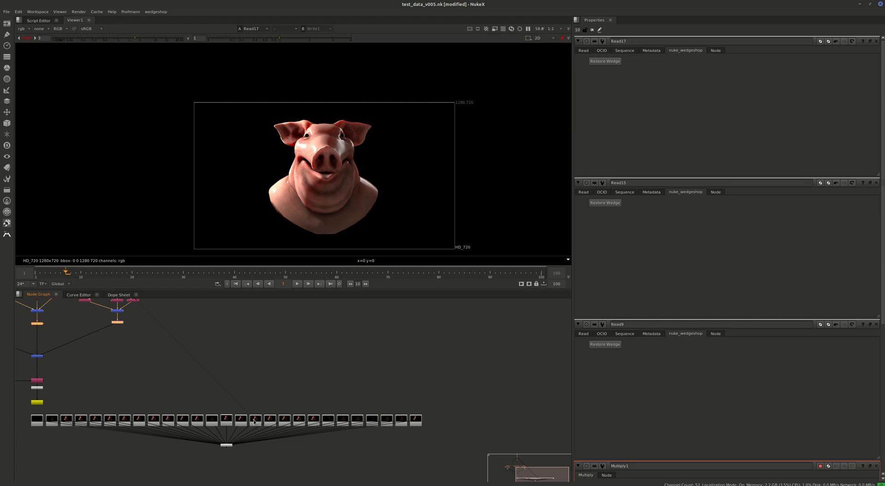
# Select the ContactSheet1 node below the Read nodes and view all wedge variations in the viewer.
pyautogui.moveTo(207, 422); pyautogui.dragTo(301, 401, button='middle')
pyautogui.scroll(5, 301, 424)
pyautogui.moveTo(304, 439); pyautogui.dragTo(386, 409)
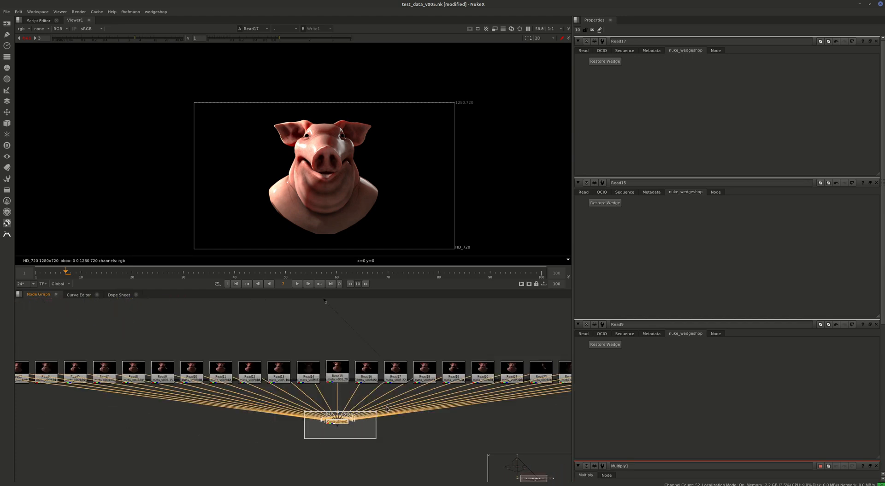
pyautogui.press('1')
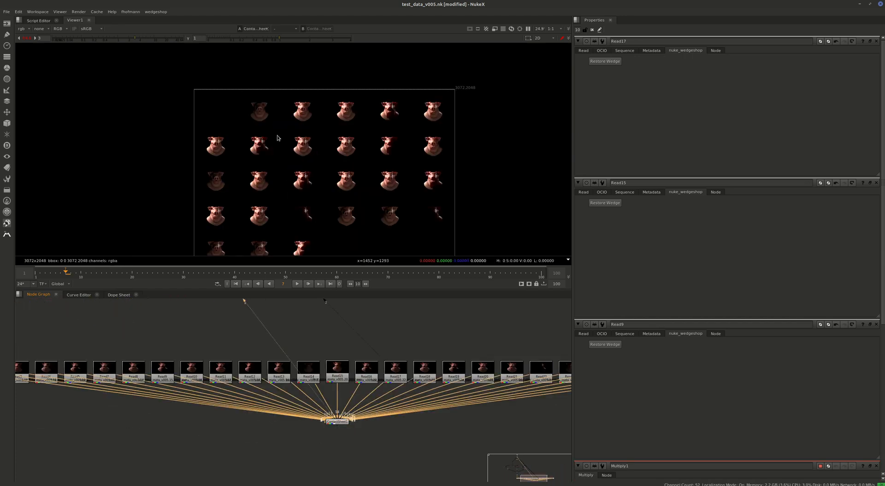
pyautogui.moveTo(357, 148); pyautogui.dragTo(420, 141, button='middle')
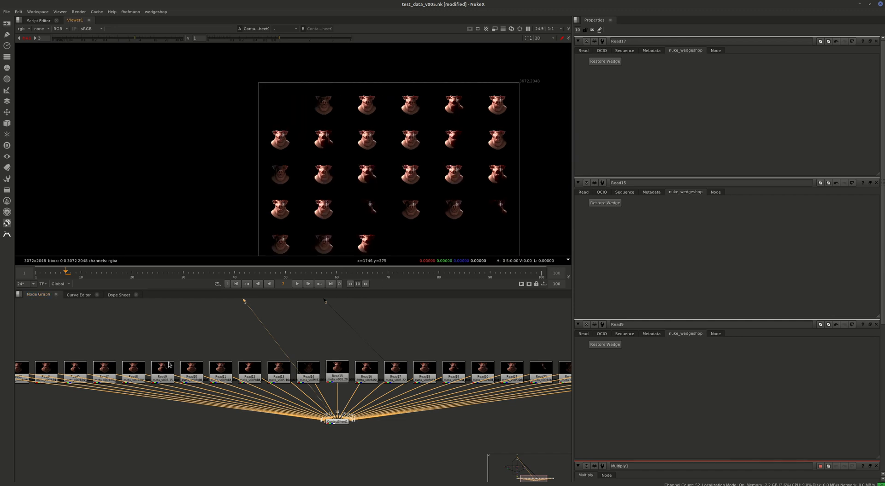
# Locate the Multiply13 node below Merge7 in the node graph and bring up its properties.
pyautogui.moveTo(169, 365); pyautogui.dragTo(402, 448, button='middle')
pyautogui.moveTo(107, 305); pyautogui.dragTo(293, 461, button='middle')
pyautogui.scroll(5, 203, 431)
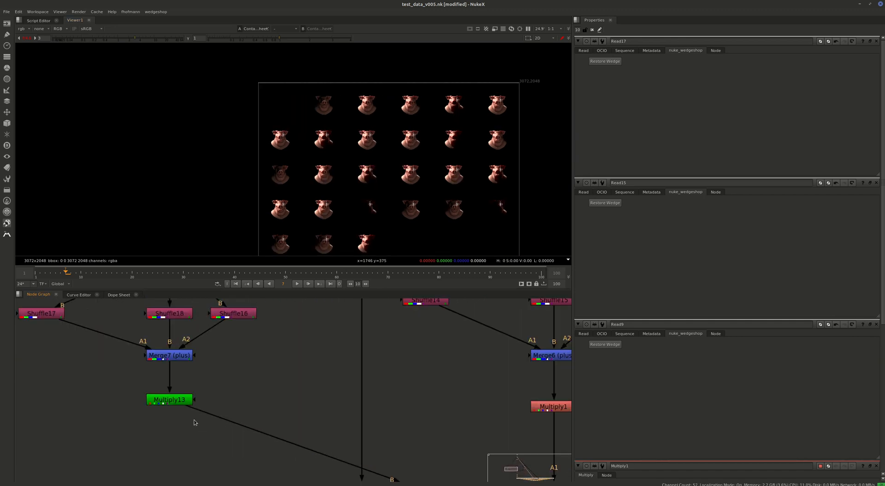
pyautogui.doubleClick(171, 402)
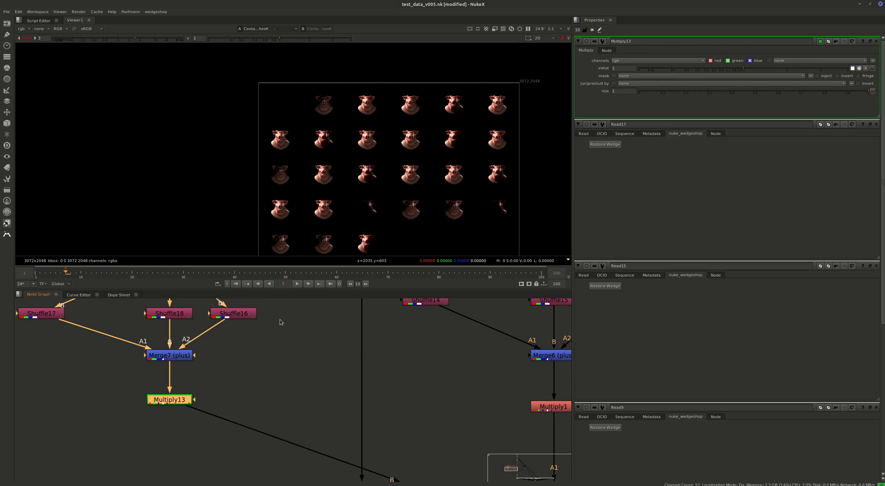
# Open a new wedgeshop setup and add Multiply13's value as the parameter to wedge.
pyautogui.scroll(-5, 275, 328)
pyautogui.moveTo(366, 453); pyautogui.dragTo(269, 382, button='middle')
pyautogui.click(392, 390)
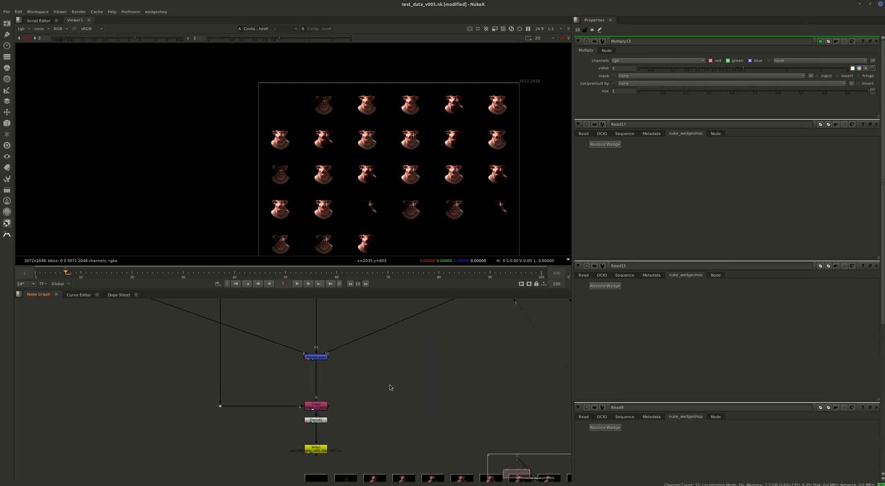
pyautogui.hotkey('alt', 'w')
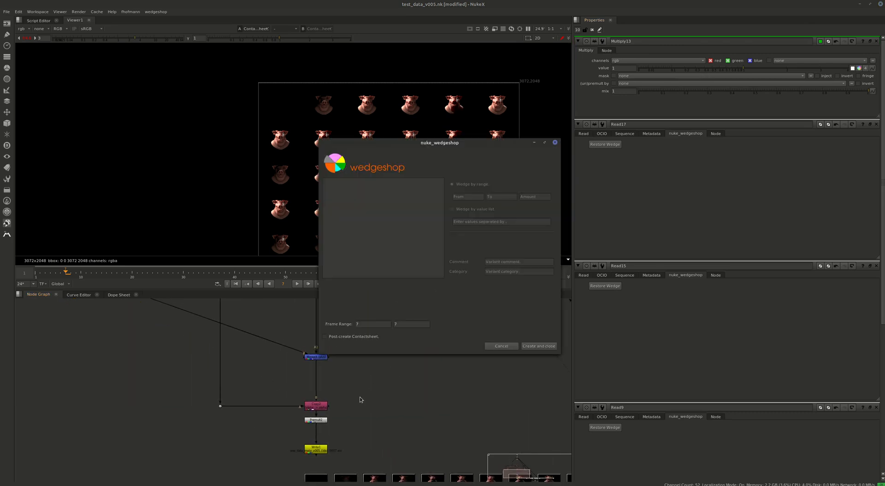
pyautogui.click(617, 68)
pyautogui.click(387, 183)
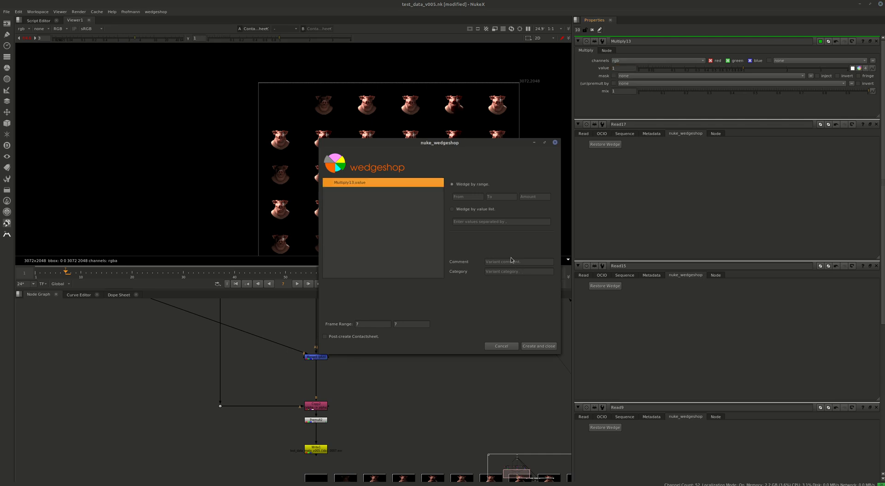
# Enter the comment "keylight" and the category "flatlighting" for the Multiply13.value wedge and move the dialog aside.
pyautogui.click(510, 260)
pyautogui.write('keylight')
pyautogui.press('Tab')
pyautogui.write('fla')
pyautogui.moveTo(445, 143); pyautogui.dragTo(156, 191)
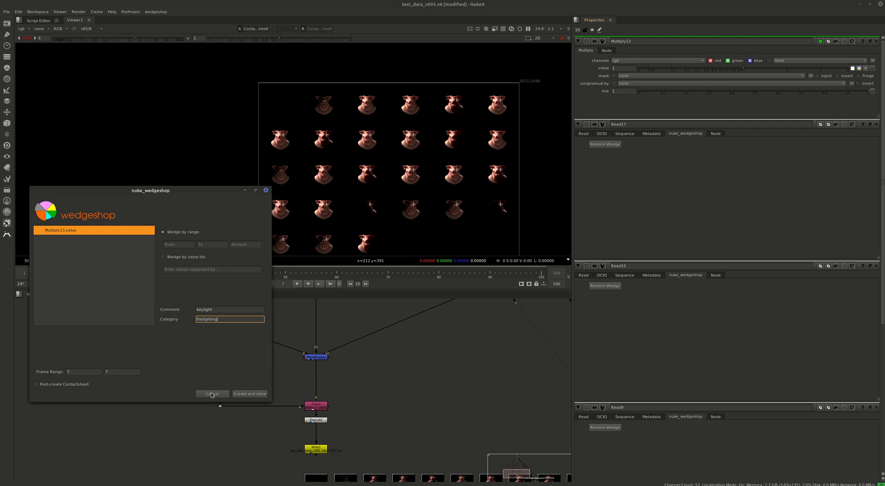
# Switch to the nuke_wedgeshop issues page in Firefox, dismiss the wedge dialog and review the open and closed issues.
pyautogui.moveTo(884, 240); pyautogui.dragTo(379, 1)
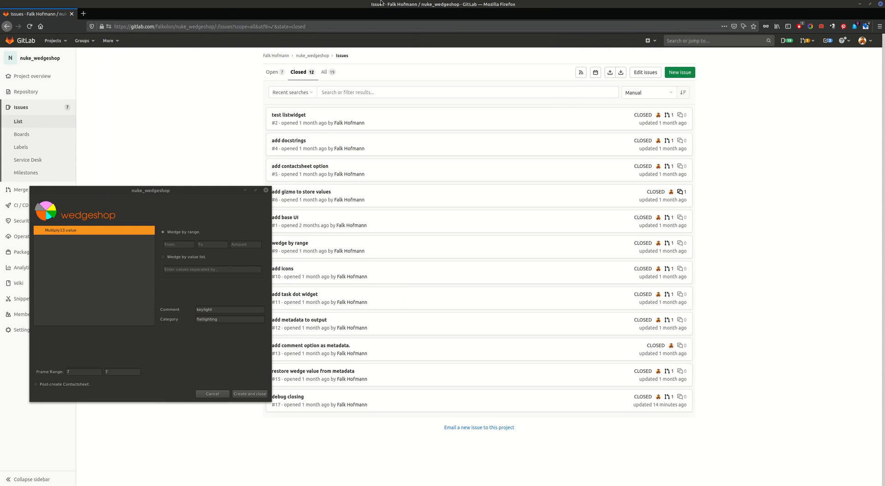
pyautogui.click(266, 190)
pyautogui.click(273, 73)
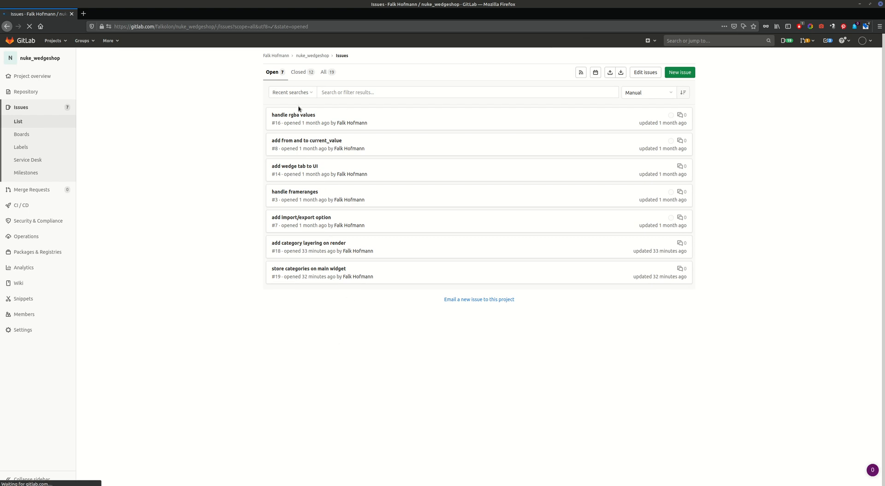
pyautogui.click(308, 72)
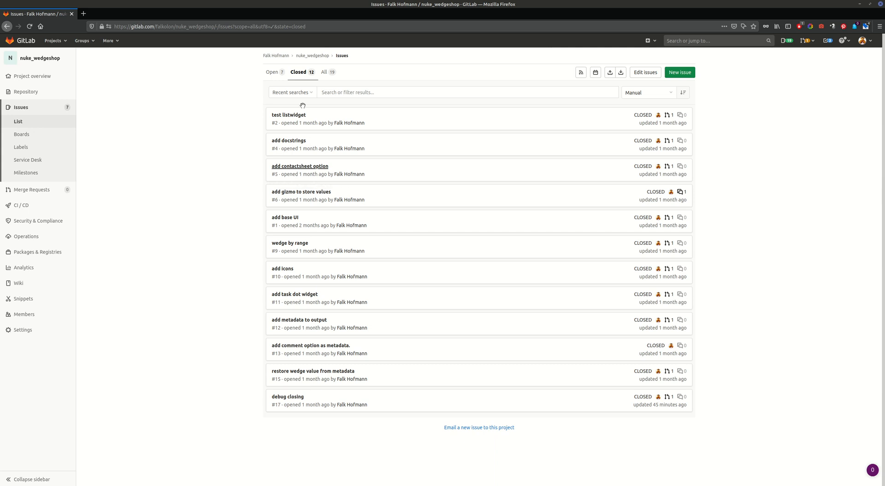
pyautogui.click(274, 74)
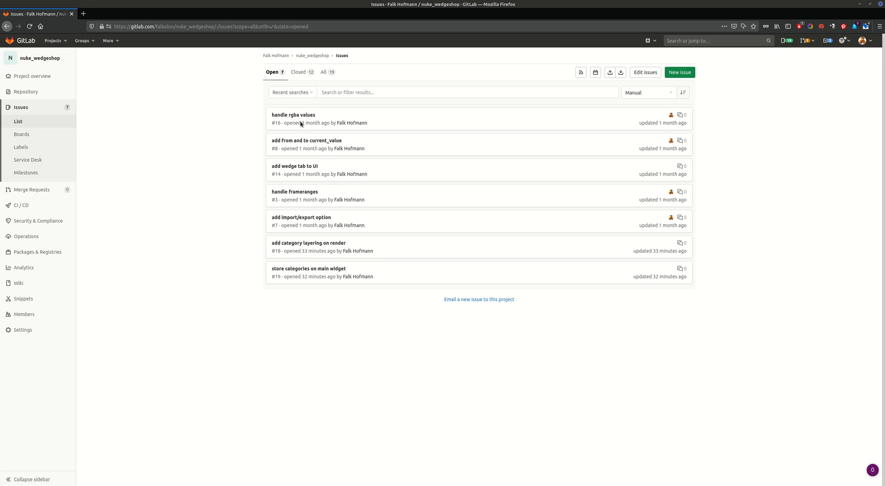
# Switch back to Nuke and start another wedgeshop setup with Multiply13's value.
pyautogui.hotkey('alt', 'Tab')
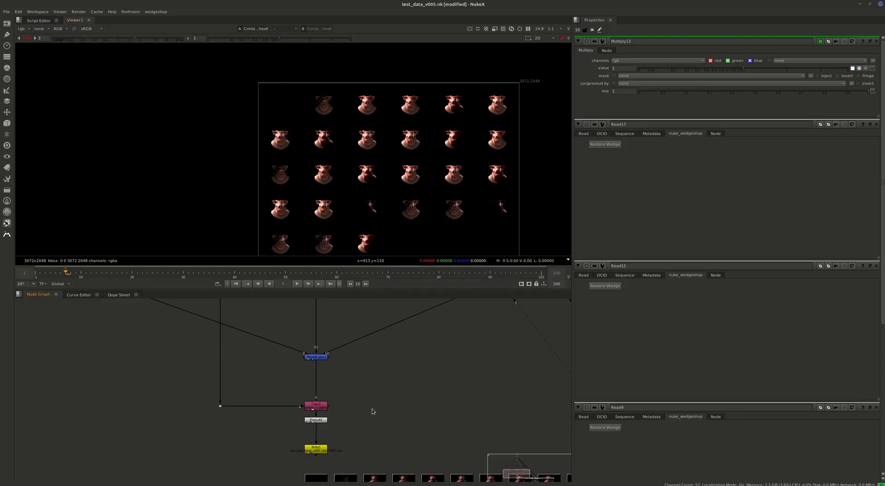
pyautogui.hotkey('alt', 'w')
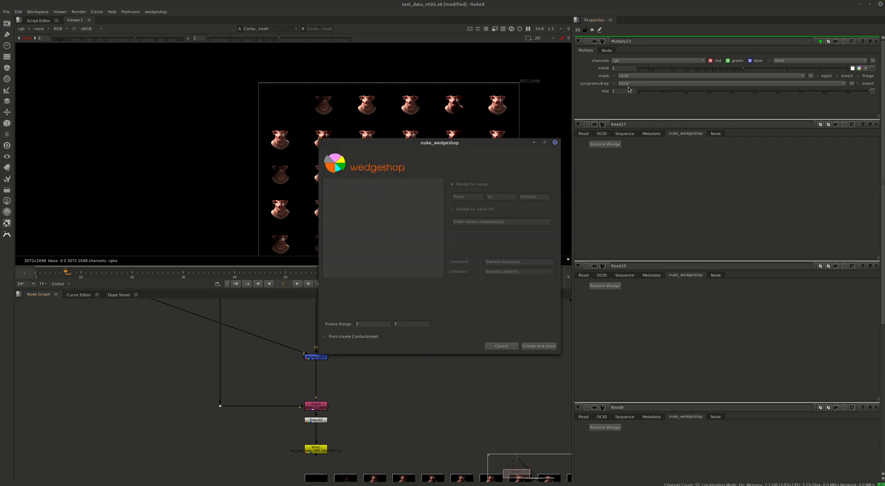
pyautogui.click(384, 184)
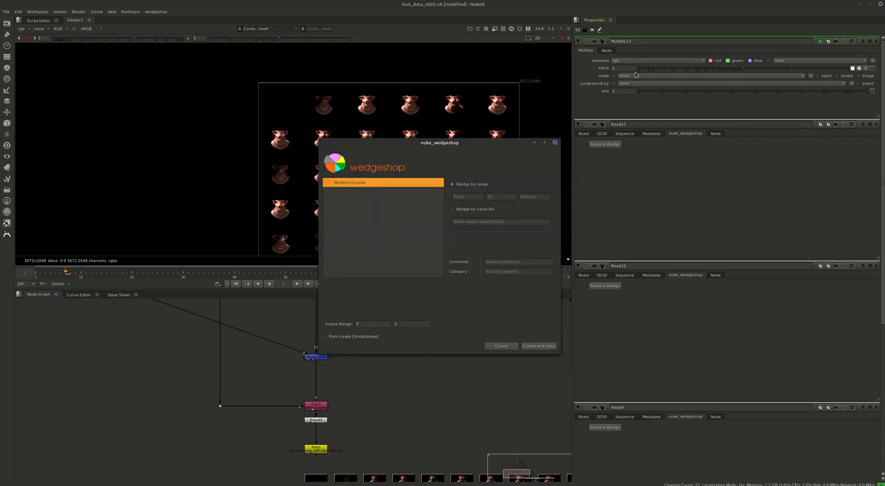
# Split Multiply13's value into separate channel values and cancel the wedge setup.
pyautogui.click(619, 67)
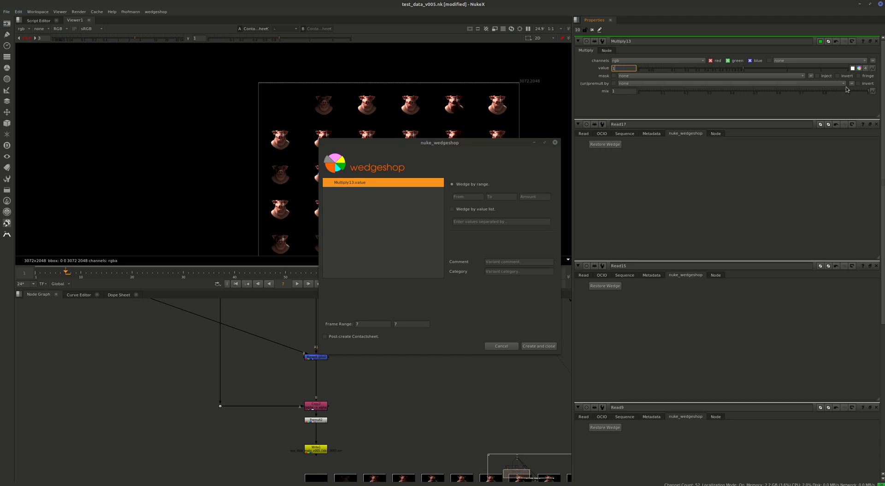
pyautogui.click(865, 68)
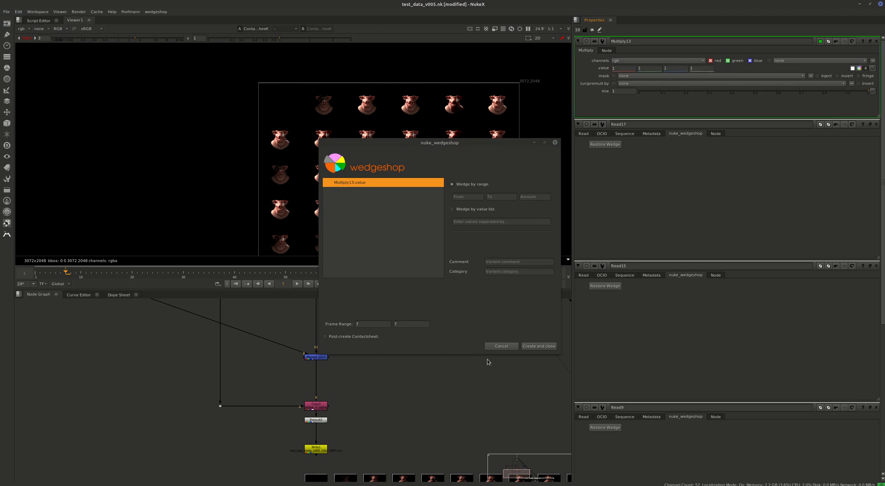
pyautogui.click(493, 345)
# Select the contact sheet node, examine its wedge variations up close in the viewer, and show the complete node tree.
pyautogui.scroll(-3, 309, 405)
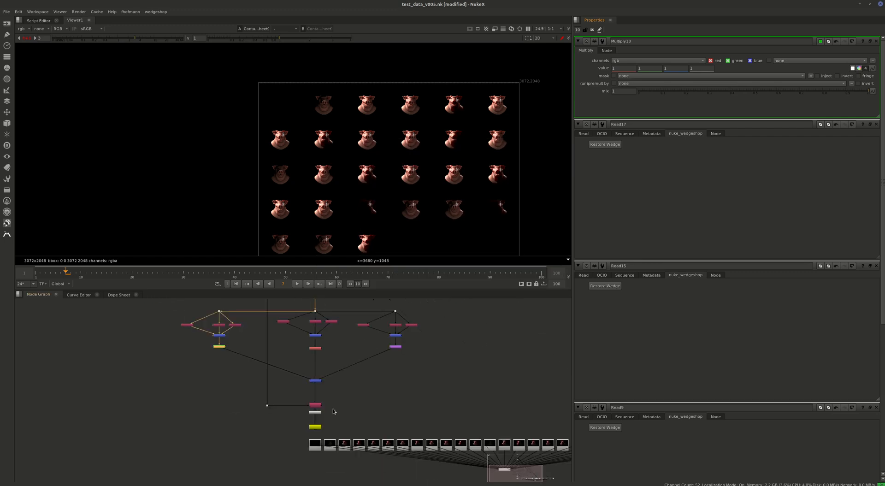
pyautogui.moveTo(423, 406); pyautogui.dragTo(272, 441, button='middle')
pyautogui.scroll(-3, 300, 450)
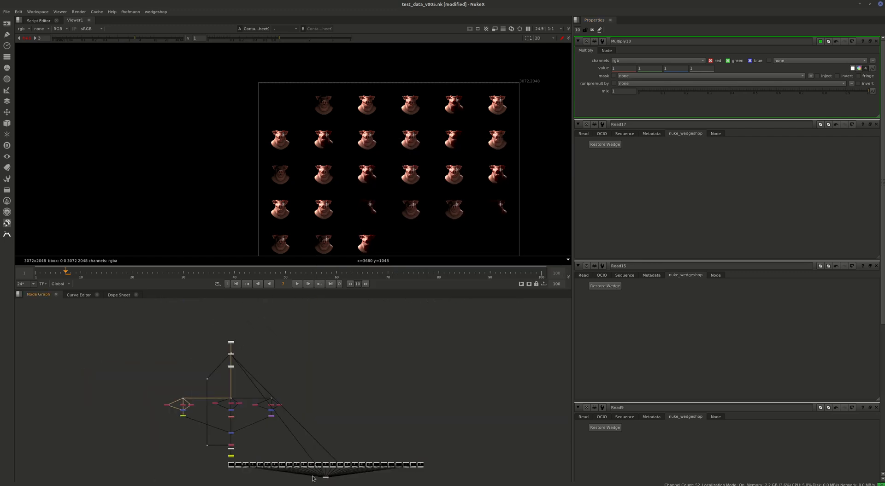
pyautogui.scroll(5, 314, 477)
pyautogui.click(404, 434)
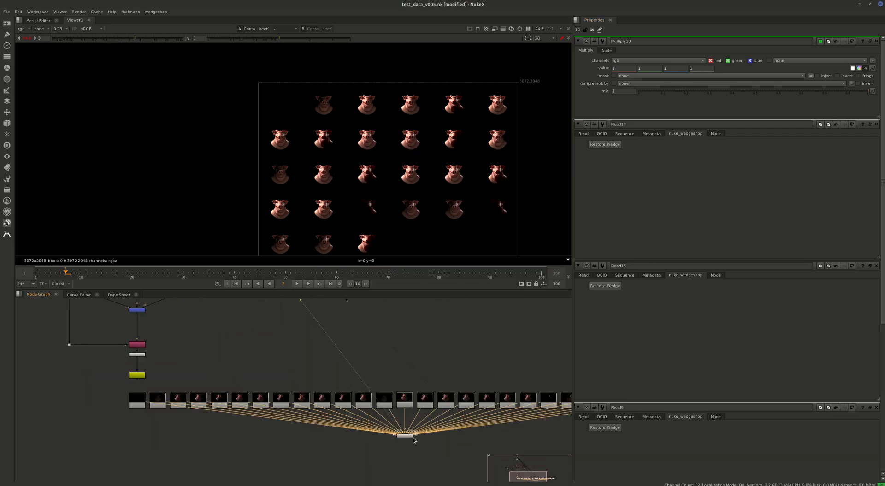
pyautogui.scroll(5, 410, 109)
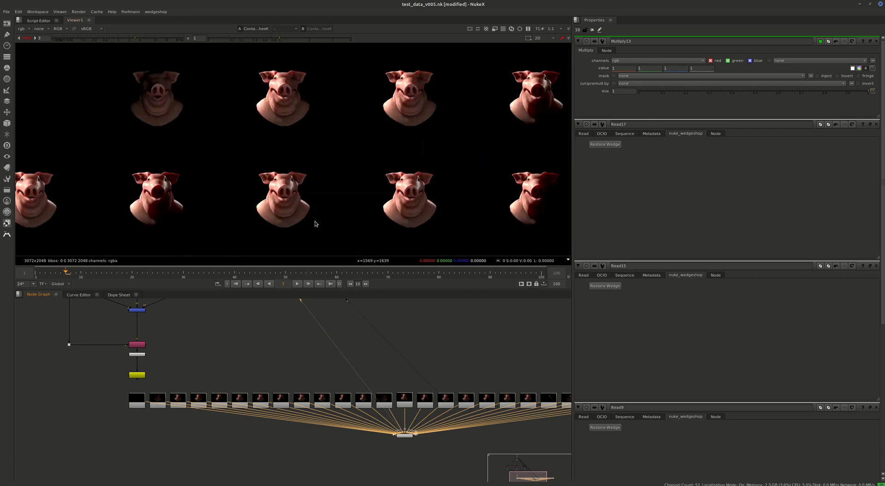
pyautogui.moveTo(292, 229); pyautogui.dragTo(339, 198, button='middle')
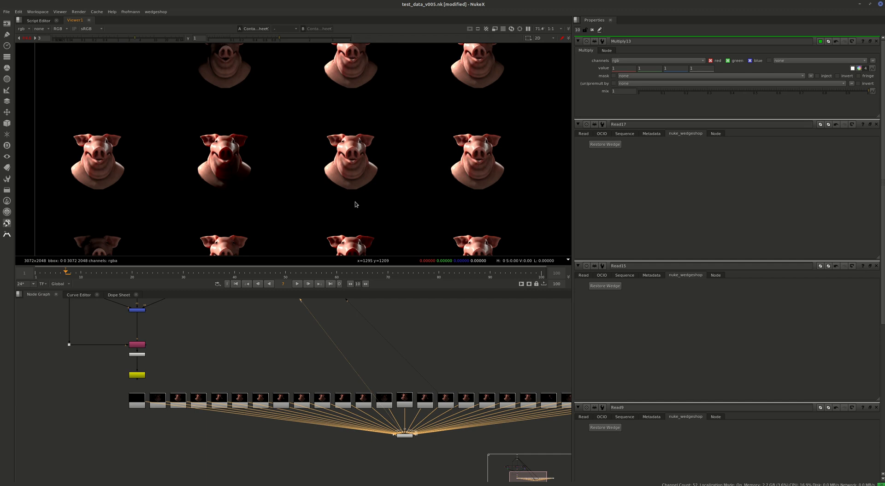
pyautogui.scroll(-2, 381, 190)
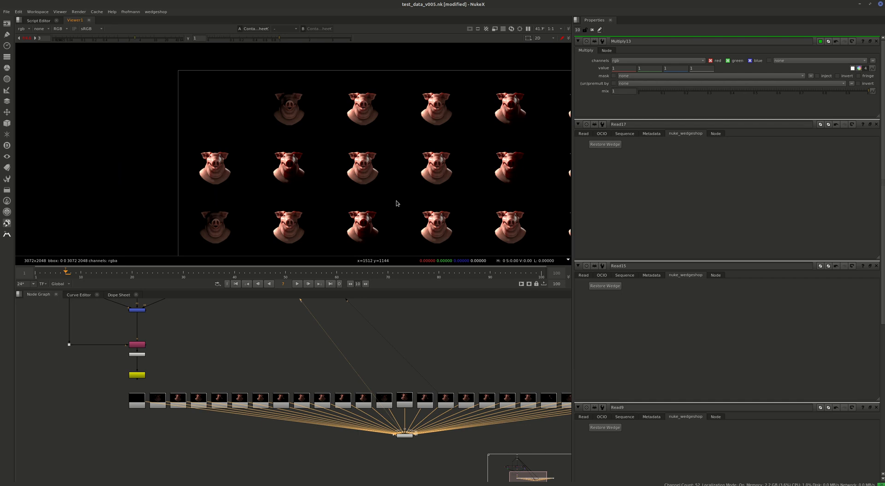
pyautogui.click(323, 350)
pyautogui.press('f')
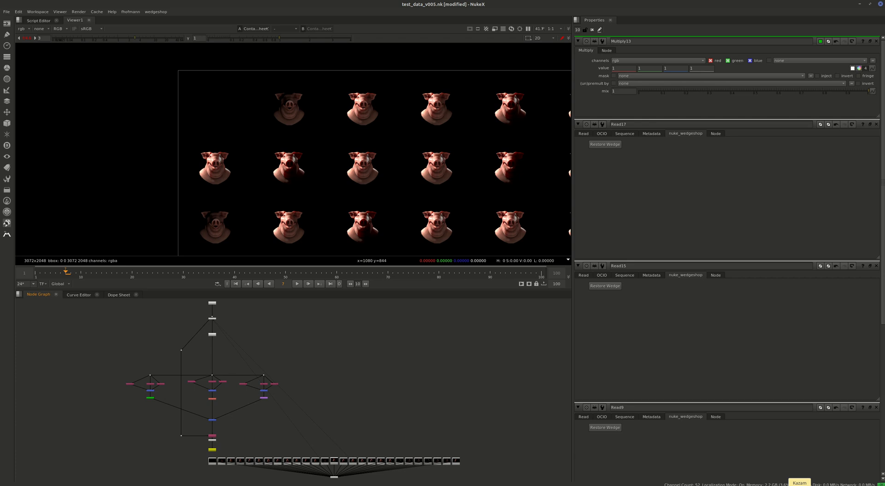
pyautogui.click(800, 485)
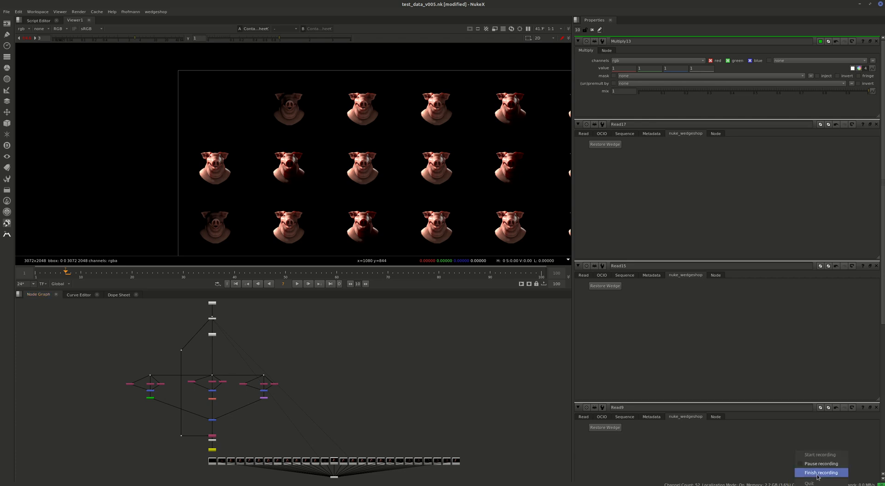